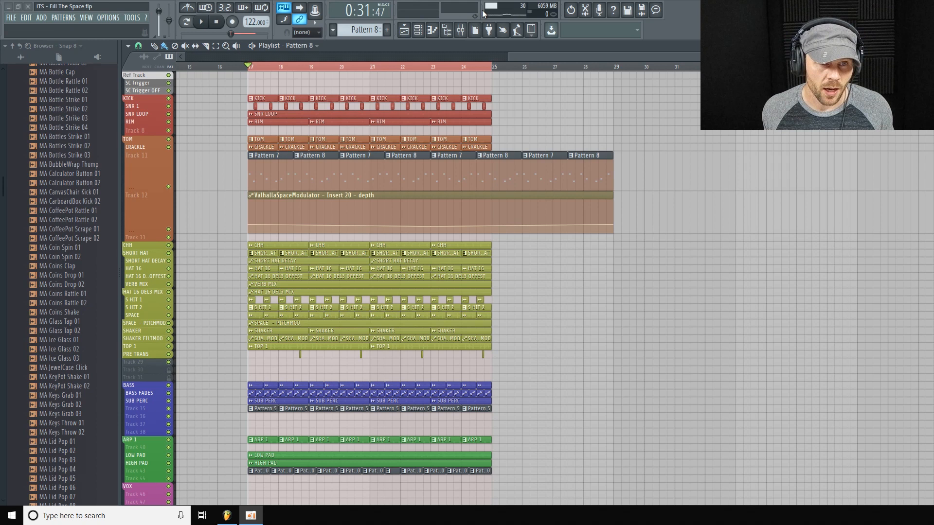
Play the looped section from bar 17 and watch Insert 20's signal in the mixer before stopping playback.
{"action": "left_click", "coordinate": [202, 22]}
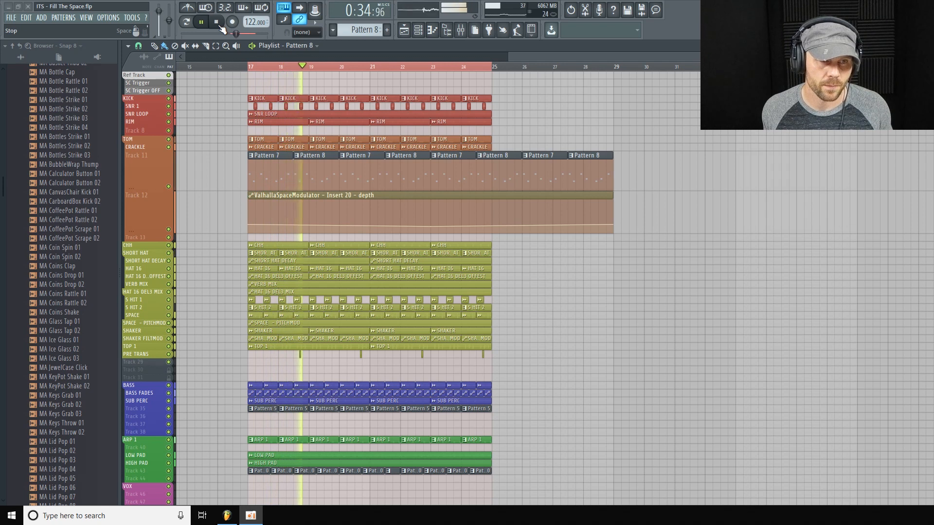
{"action": "left_click", "coordinate": [461, 30]}
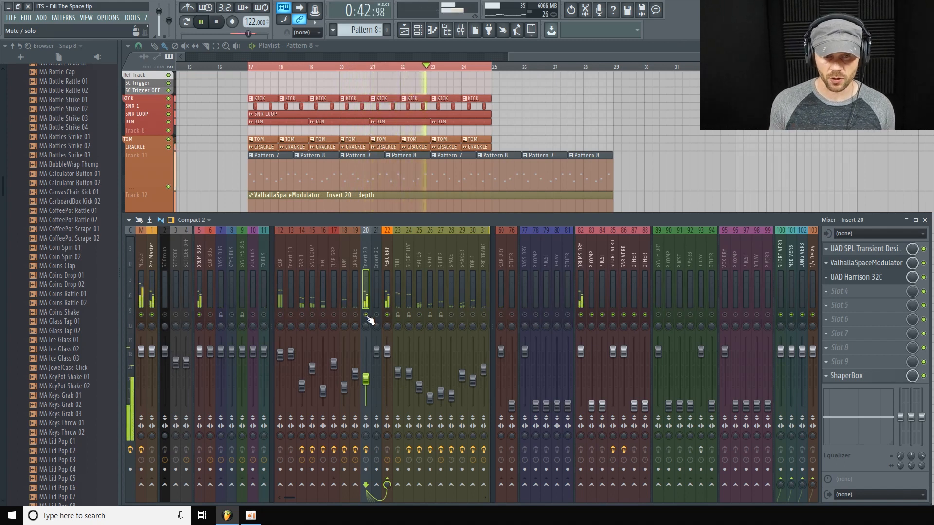
{"action": "left_click", "coordinate": [217, 22]}
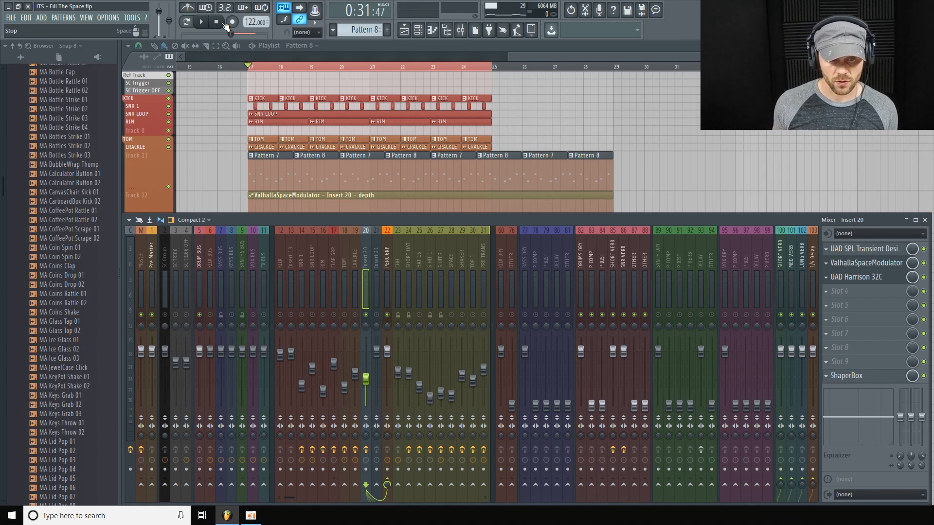
{"action": "key", "text": "F9"}
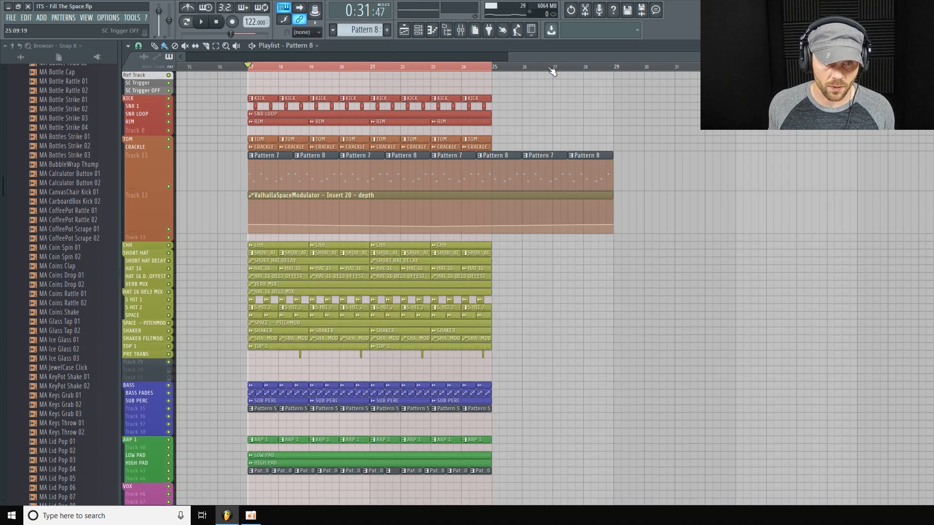
Make Track 11 slightly taller in the playlist and open the FPC instrument on the channel named Empty.
{"action": "left_click_drag", "start_coordinate": [147, 184], "coordinate": [147, 195]}
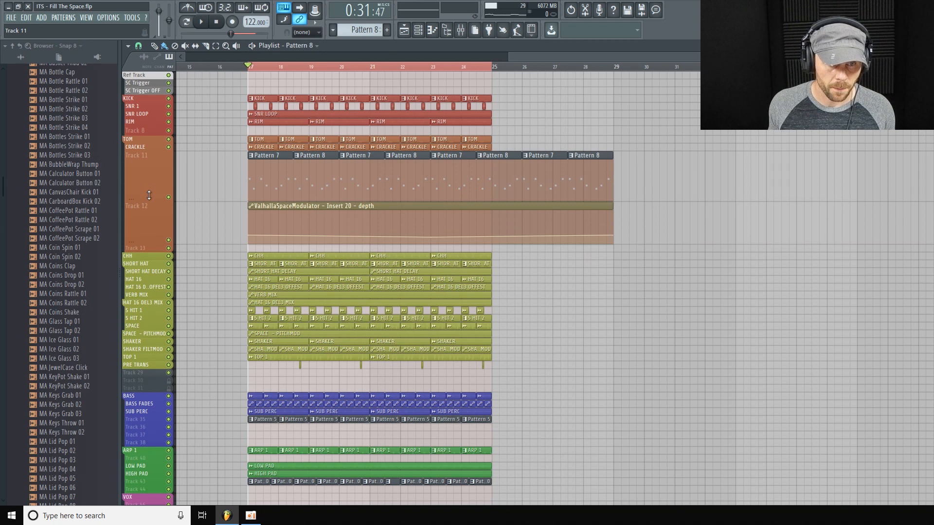
{"action": "left_click", "coordinate": [419, 31]}
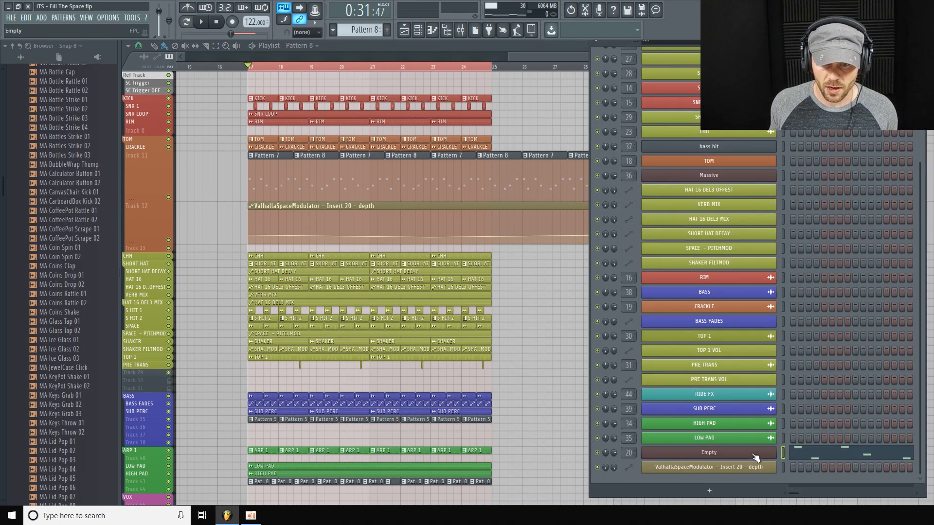
{"action": "left_click", "coordinate": [709, 453]}
{"action": "left_click_drag", "start_coordinate": [370, 82], "coordinate": [350, 71]}
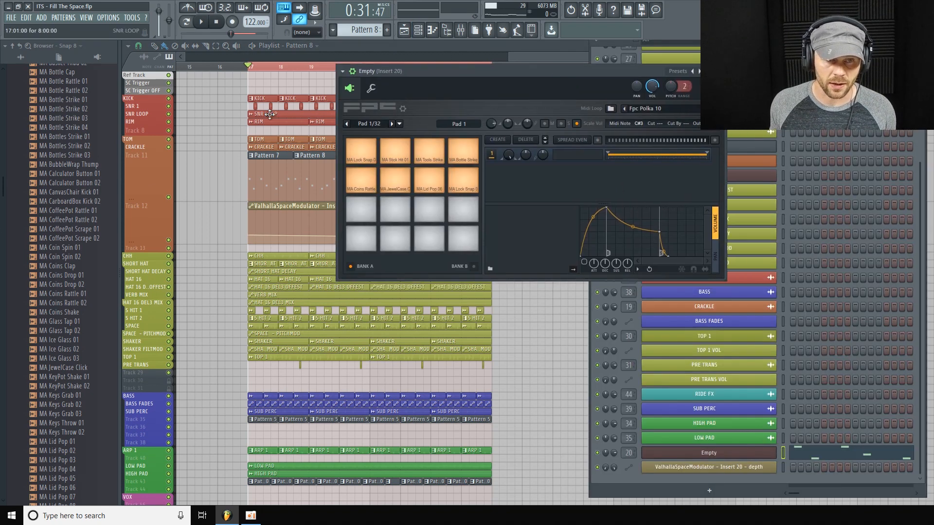
Look through the FPC's available presets without loading one.
{"action": "left_click", "coordinate": [342, 71]}
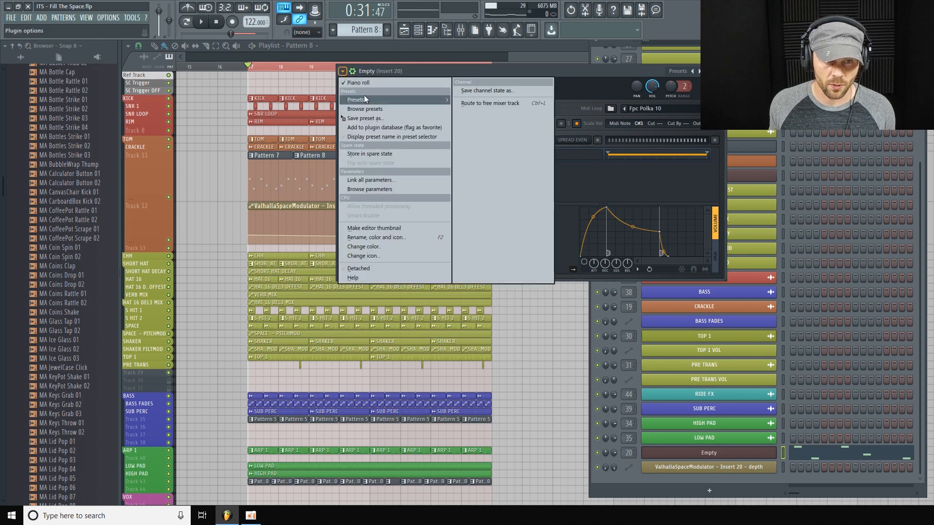
{"action": "mouse_move", "coordinate": [364, 99]}
{"action": "left_click", "coordinate": [591, 73]}
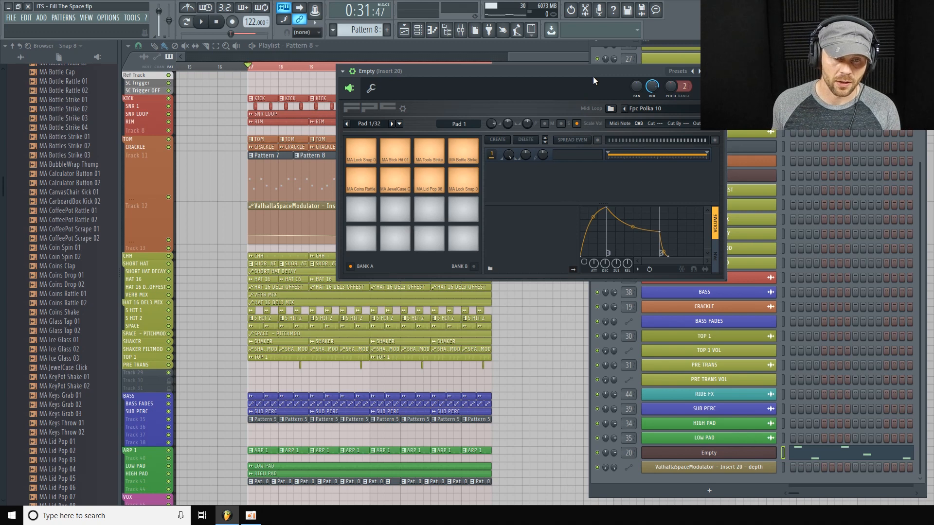
{"action": "left_click", "coordinate": [342, 71]}
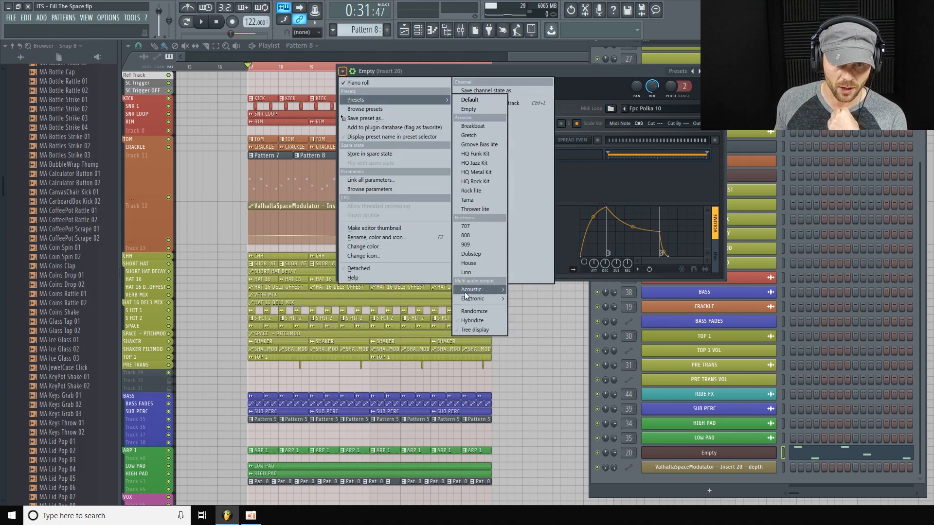
{"action": "left_click", "coordinate": [588, 78]}
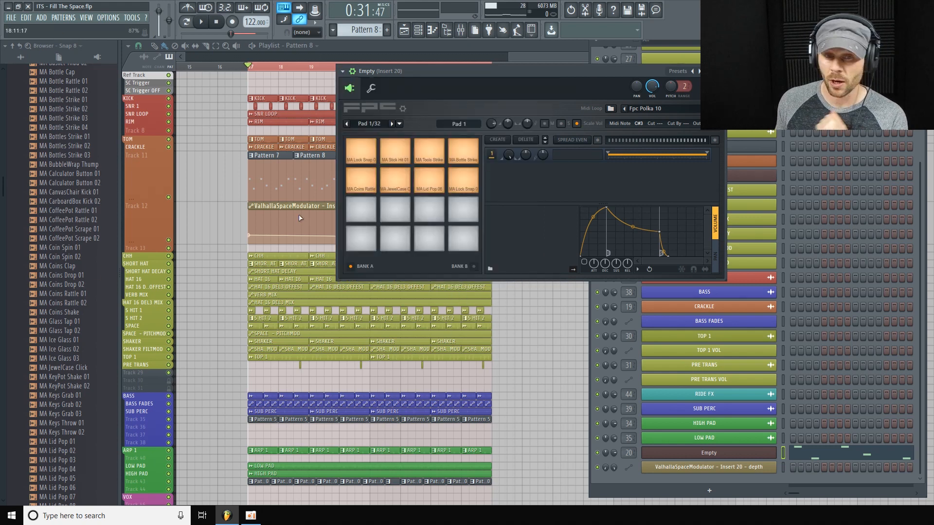
Look through the Foley samples of Drums (ModeAudio) in the browser and view Insert 20 in the mixer.
{"action": "scroll", "coordinate": [53, 250], "scroll_direction": "up", "scroll_amount": 3}
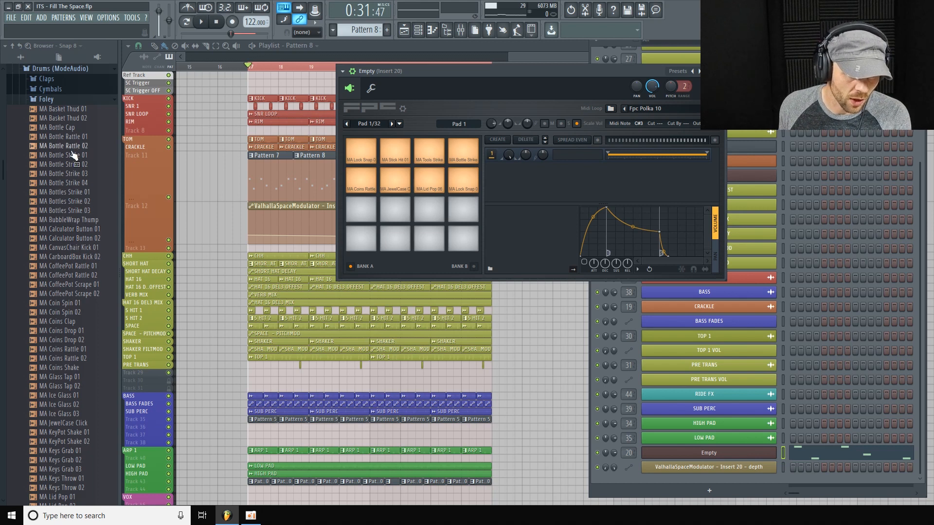
{"action": "scroll", "coordinate": [74, 165], "scroll_direction": "down", "scroll_amount": 6}
{"action": "scroll", "coordinate": [54, 353], "scroll_direction": "up", "scroll_amount": 12}
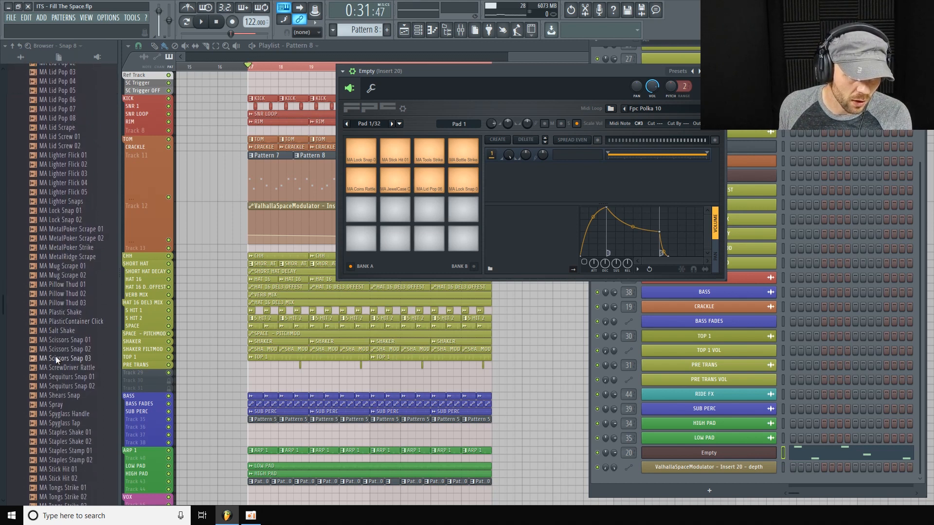
{"action": "scroll", "coordinate": [84, 325], "scroll_direction": "down", "scroll_amount": 4}
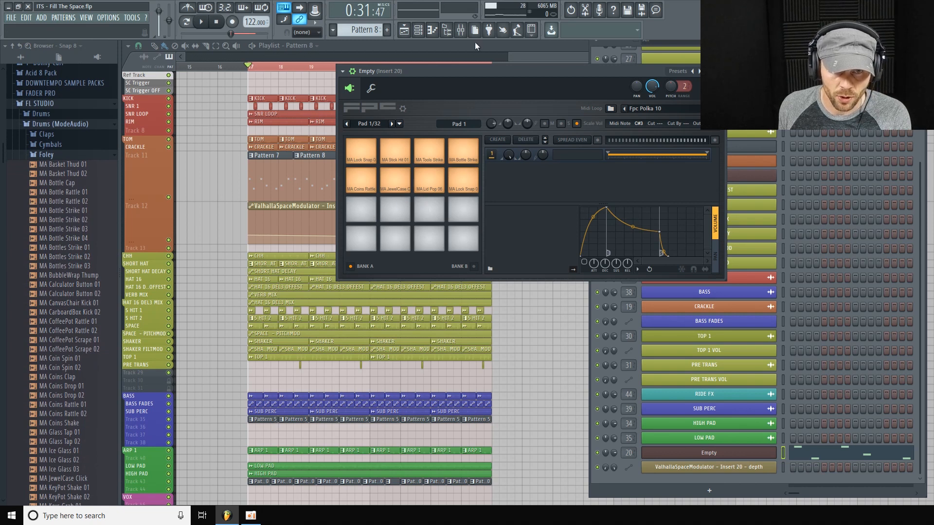
{"action": "left_click", "coordinate": [463, 32]}
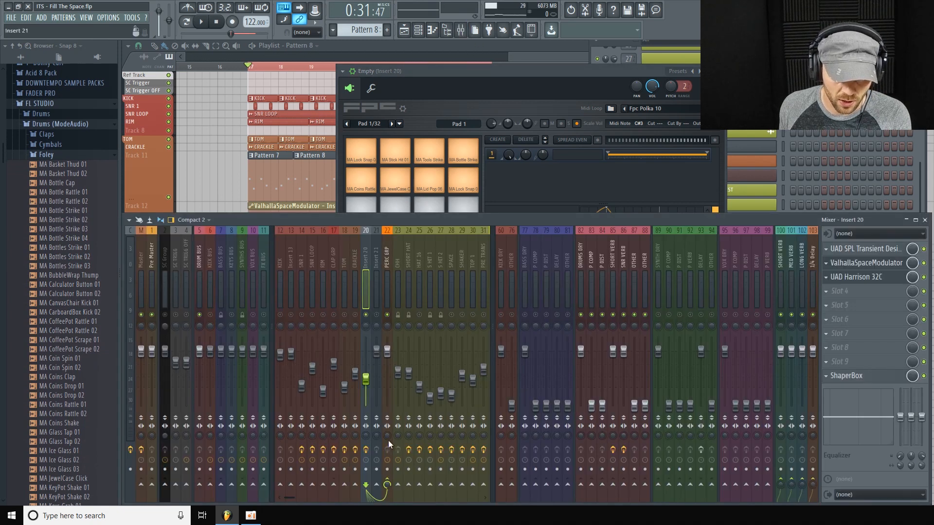
Switch to Pattern 7 and open the Empty FPC channel's notes in the piano roll.
{"action": "left_click", "coordinate": [611, 45]}
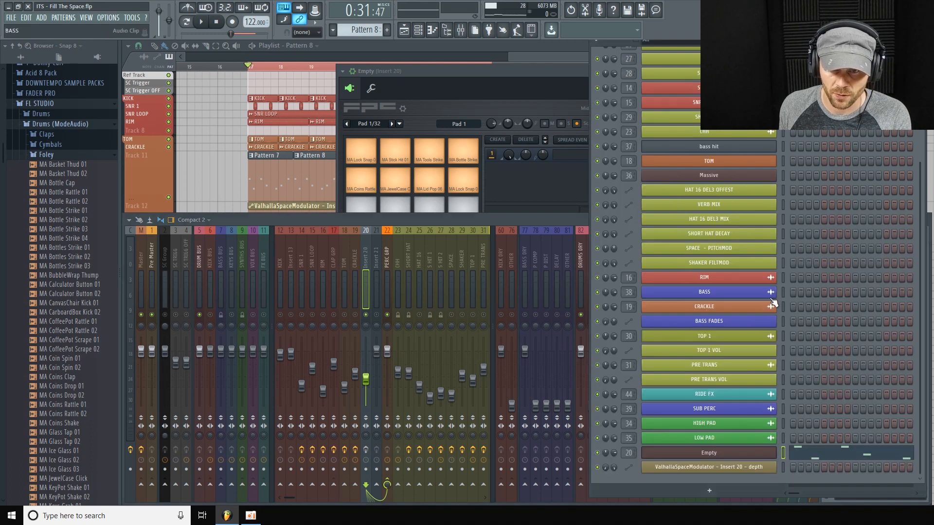
{"action": "right_click", "coordinate": [752, 451]}
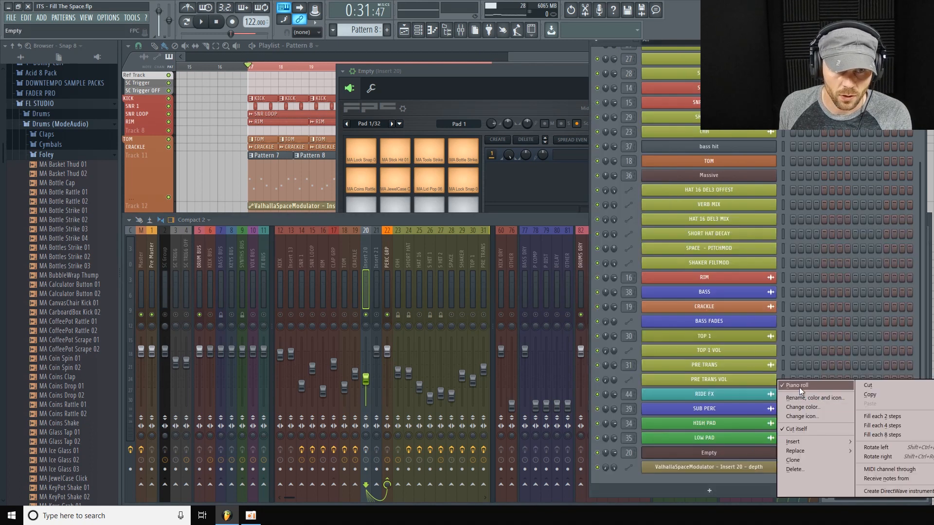
{"action": "left_click", "coordinate": [357, 32]}
{"action": "scroll", "coordinate": [356, 32], "scroll_direction": "up", "scroll_amount": 1}
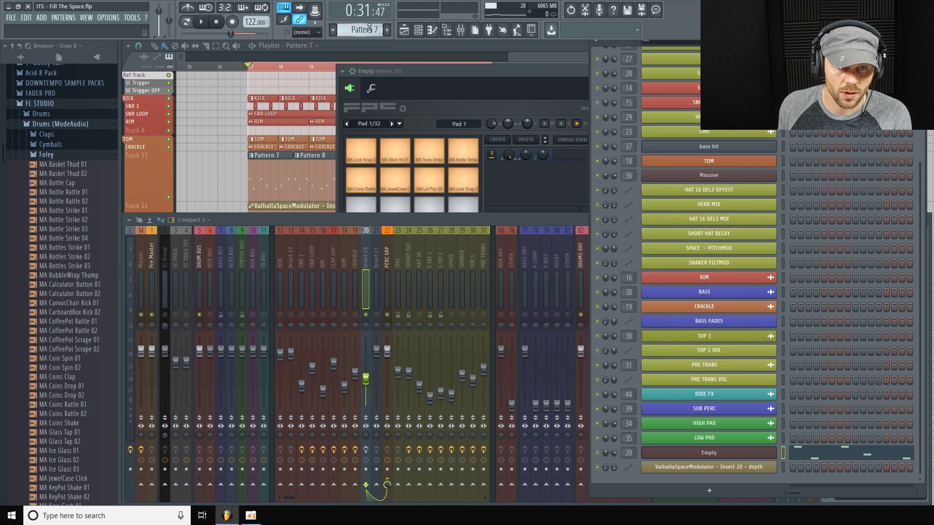
{"action": "right_click", "coordinate": [749, 453]}
{"action": "left_click", "coordinate": [804, 385]}
{"action": "right_click", "coordinate": [765, 451]}
{"action": "left_click", "coordinate": [807, 385]}
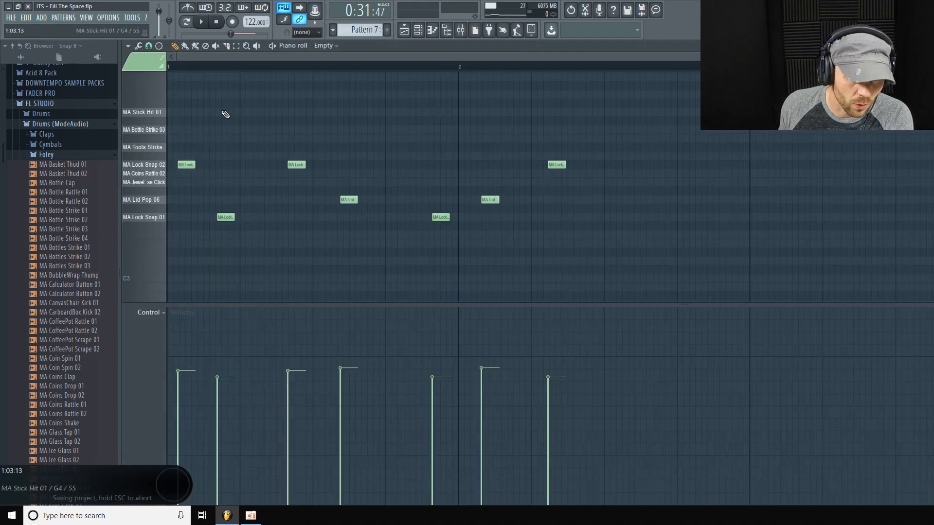
Audition the foley sounds on the piano roll keys, including the Lock Snap, Lid Pop, Stick Hit, Tools Strike and JewelCase Click samples.
{"action": "left_click", "coordinate": [156, 218]}
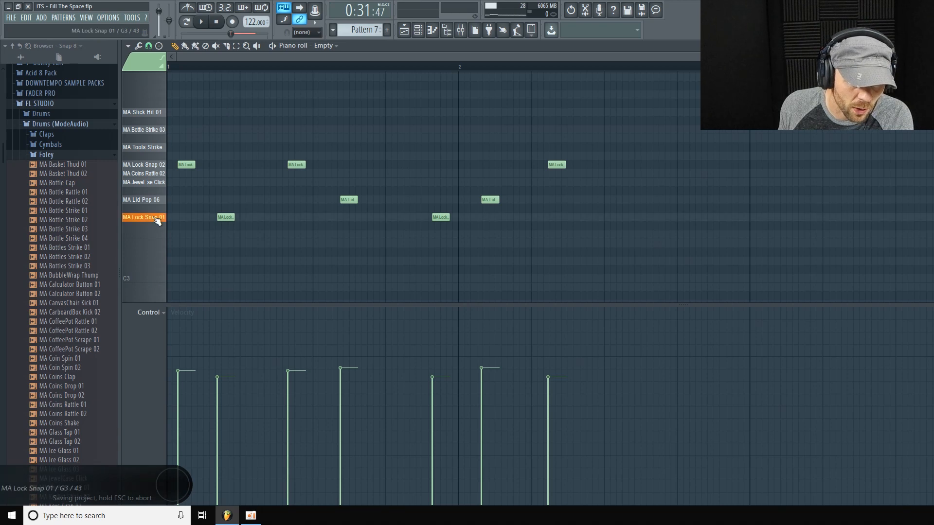
{"action": "left_click", "coordinate": [161, 200]}
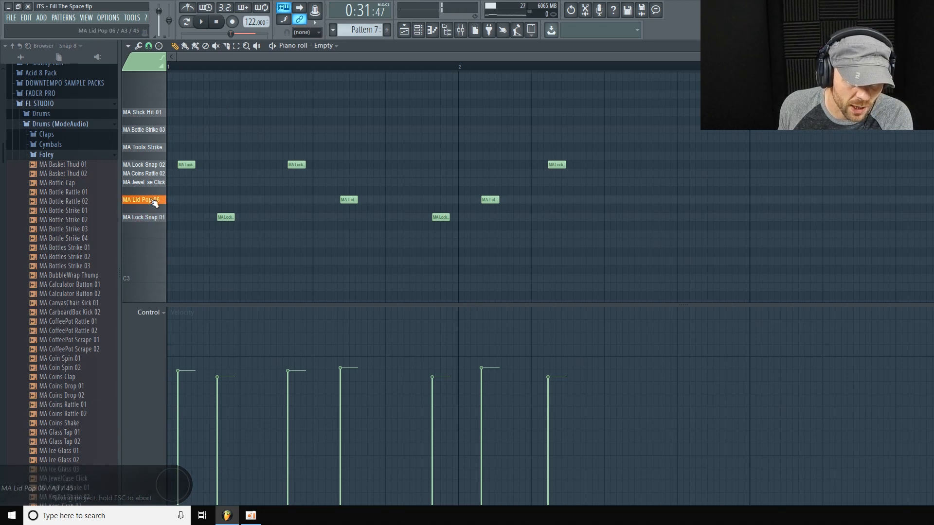
{"action": "left_click", "coordinate": [158, 166]}
{"action": "left_click", "coordinate": [158, 113]}
{"action": "left_click", "coordinate": [161, 138]}
{"action": "left_click", "coordinate": [160, 148]}
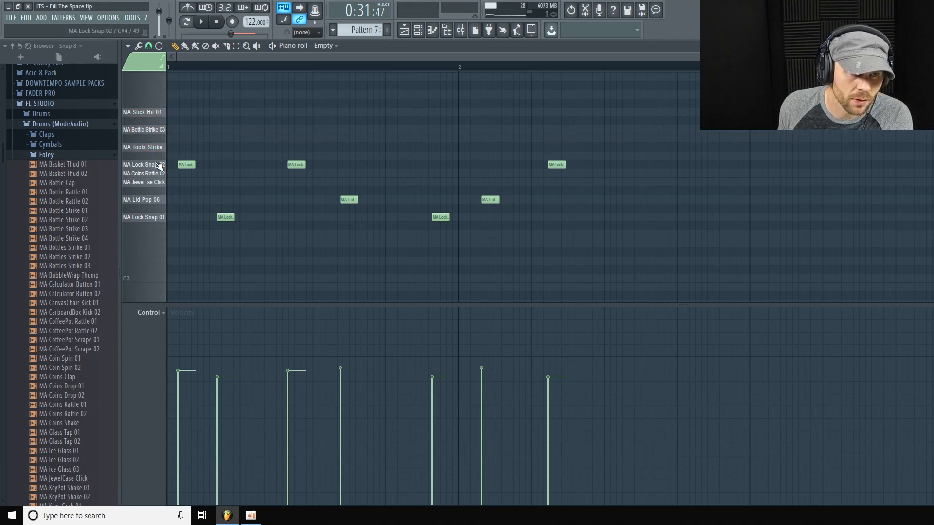
{"action": "left_click", "coordinate": [159, 183]}
{"action": "left_click", "coordinate": [159, 218]}
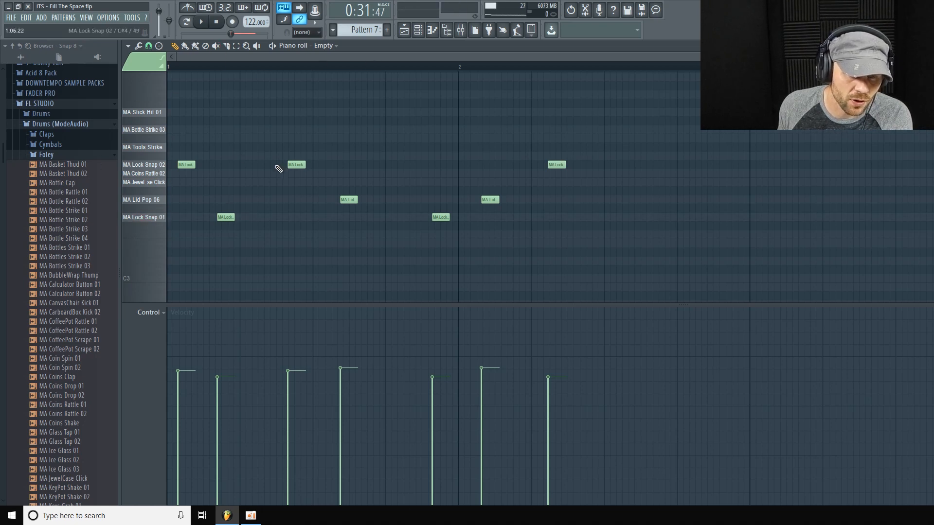
Check the piano roll's snap setting and listen to the section with Pattern 7's notes in view.
{"action": "left_click", "coordinate": [148, 46]}
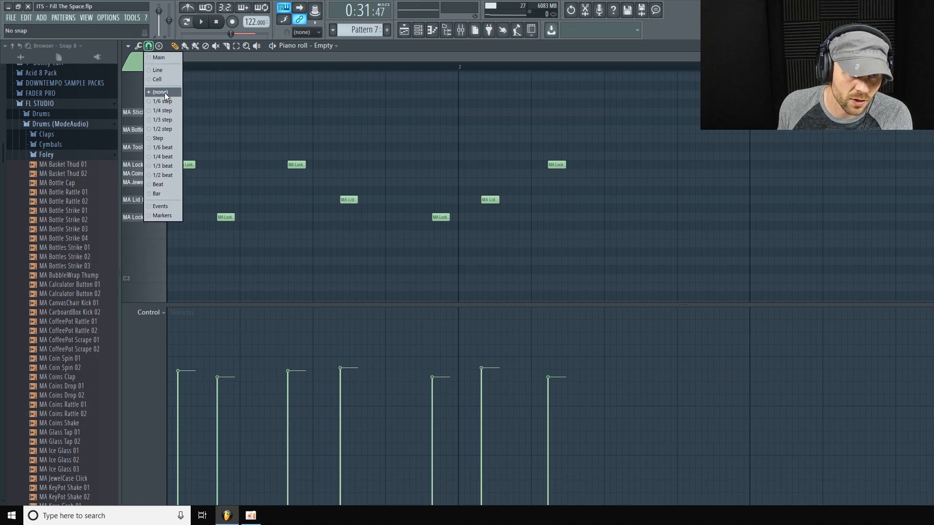
{"action": "left_click_drag", "start_coordinate": [817, 57], "coordinate": [666, 61]}
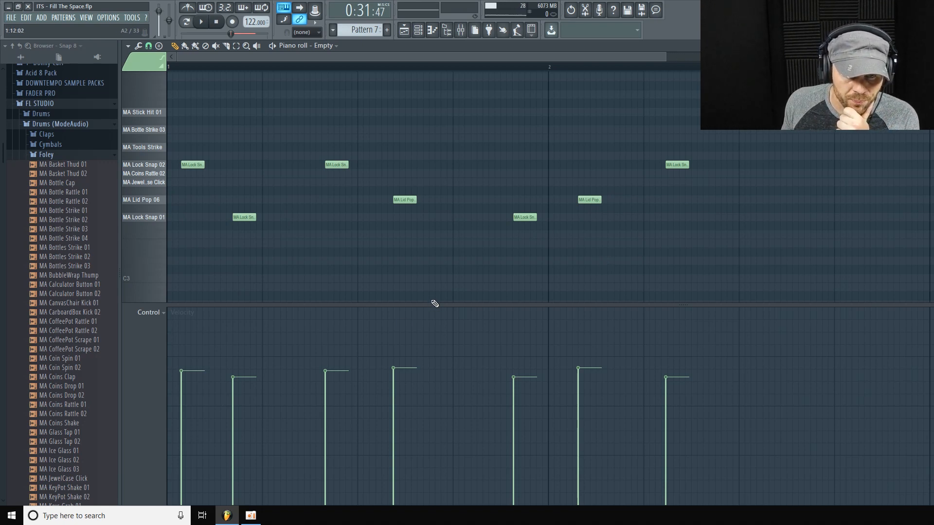
{"action": "left_click_drag", "start_coordinate": [427, 307], "coordinate": [435, 335]}
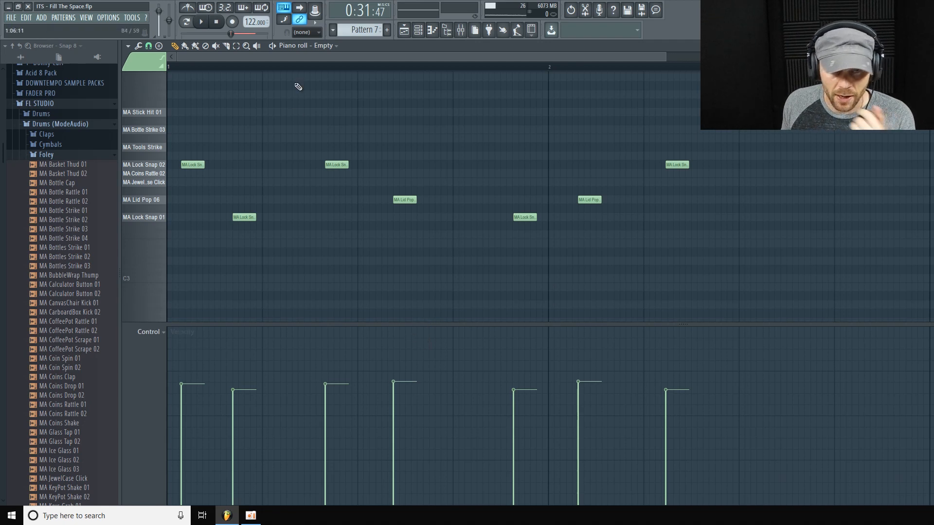
{"action": "left_click", "coordinate": [204, 24]}
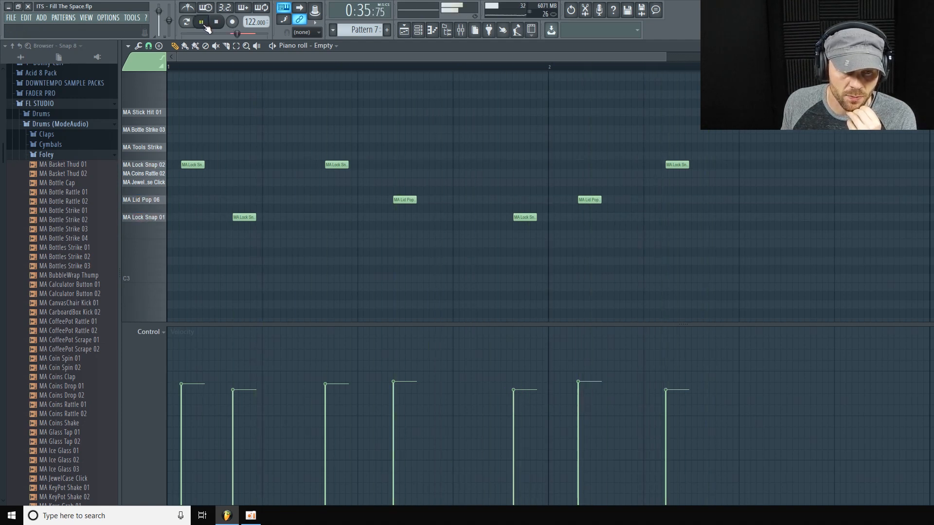
{"action": "left_click", "coordinate": [217, 21]}
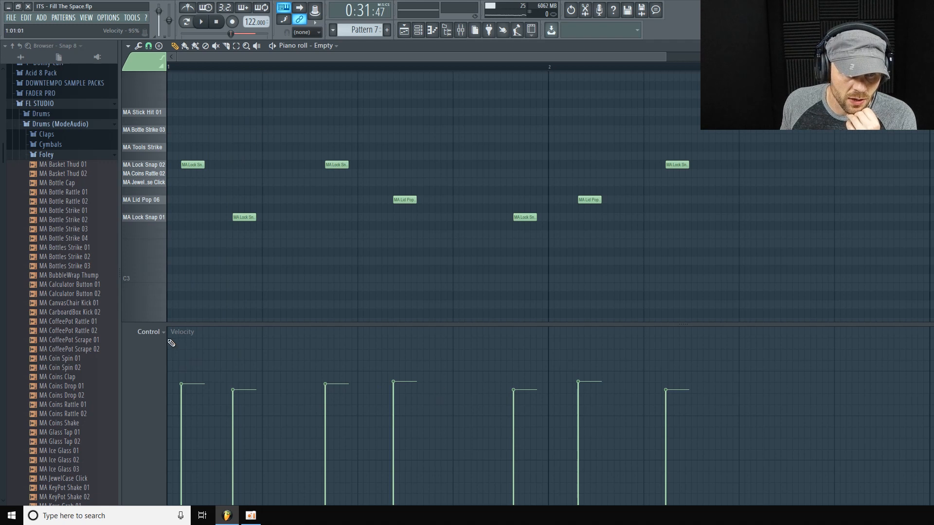
View the note pan values of Pattern 7 in the control lane and return the lane to note velocity.
{"action": "left_click", "coordinate": [161, 332]}
{"action": "left_click", "coordinate": [168, 351]}
{"action": "left_click_drag", "start_coordinate": [375, 323], "coordinate": [375, 288]}
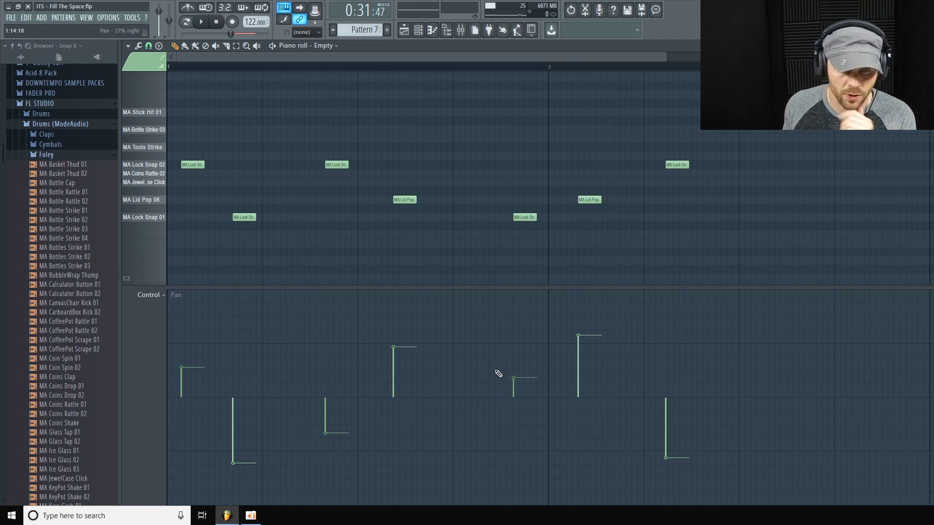
{"action": "left_click_drag", "start_coordinate": [483, 287], "coordinate": [479, 334]}
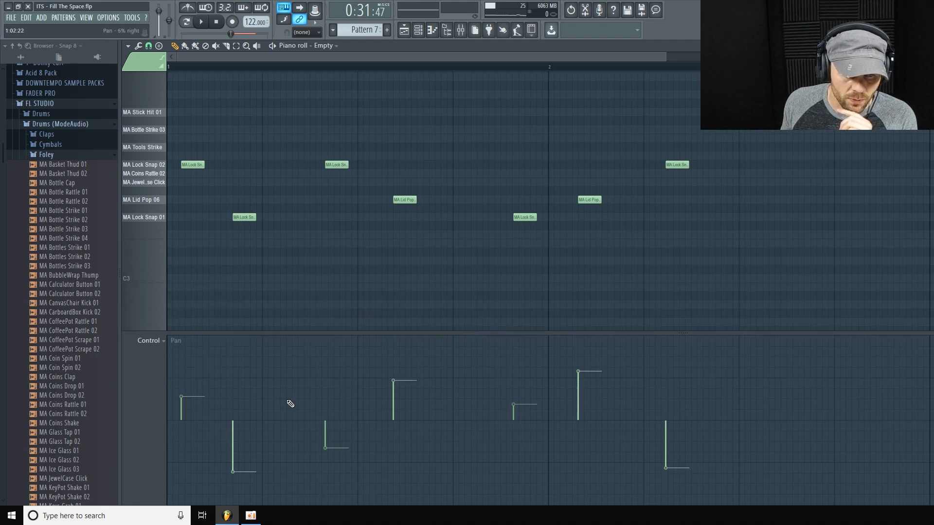
{"action": "left_click", "coordinate": [167, 342]}
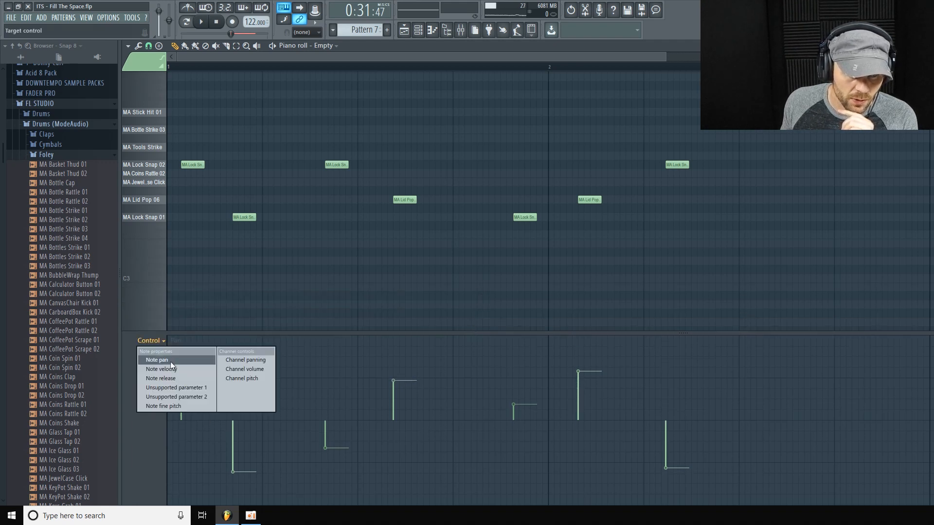
{"action": "left_click", "coordinate": [174, 368]}
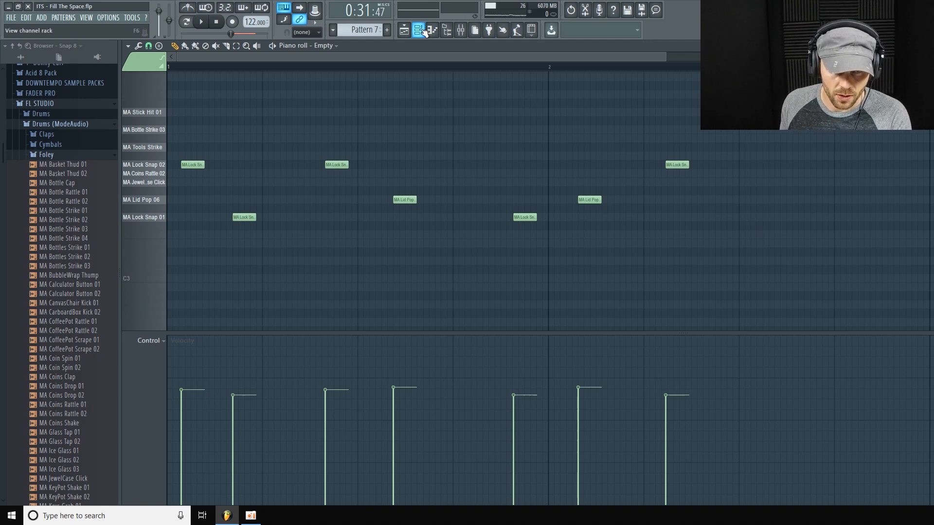
Return to the playlist and view the clip options of the first Pattern 7 clip on Track 11.
{"action": "left_click", "coordinate": [403, 31]}
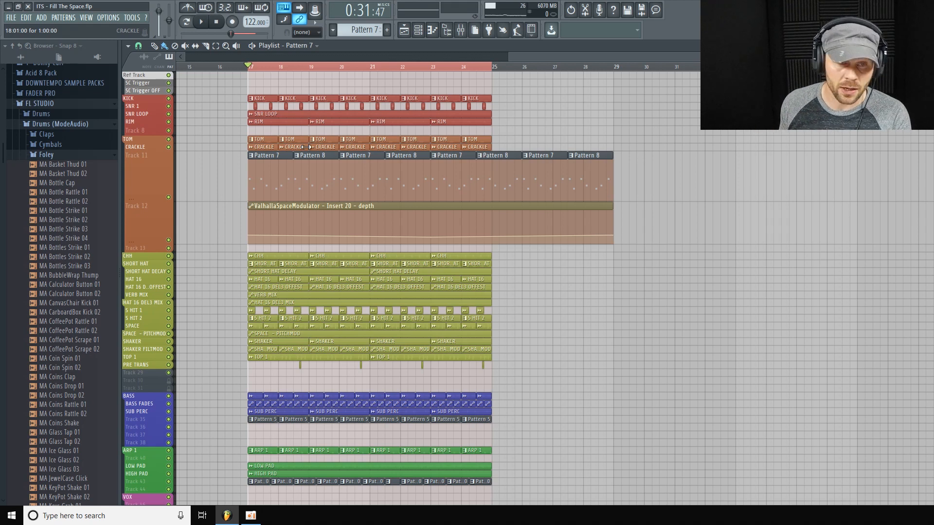
{"action": "left_click", "coordinate": [250, 155]}
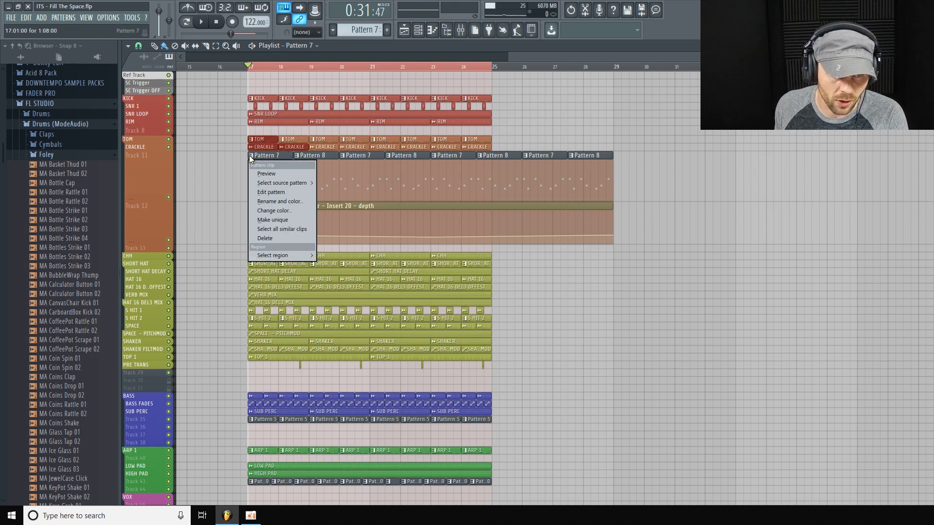
{"action": "left_click", "coordinate": [561, 51]}
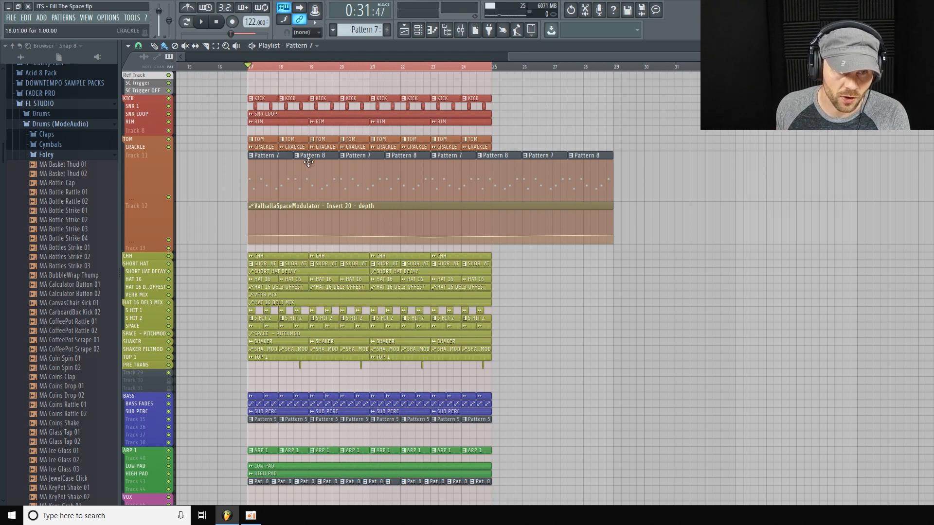
Open the piano roll of the Empty FPC channel and compare the notes of Pattern 7 and Pattern 8.
{"action": "left_click", "coordinate": [418, 31]}
{"action": "right_click", "coordinate": [709, 453]}
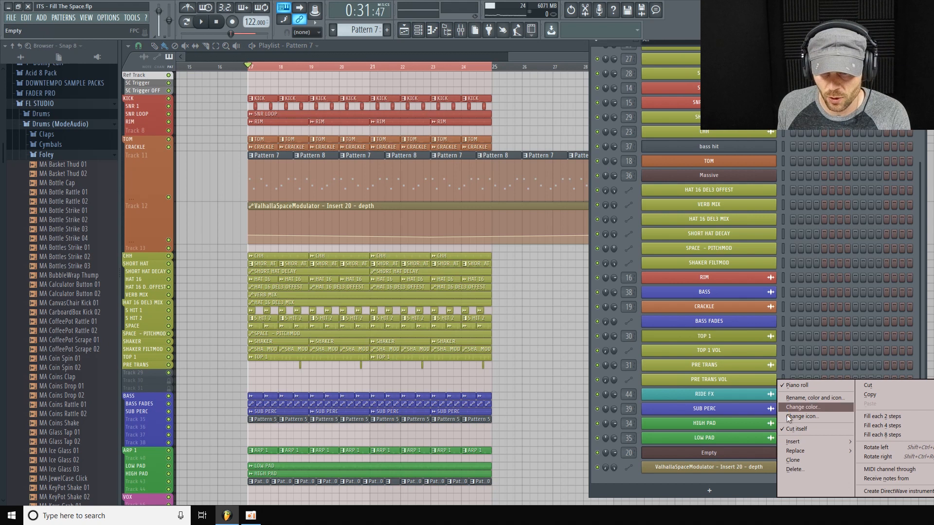
{"action": "left_click", "coordinate": [791, 389]}
{"action": "right_click", "coordinate": [728, 449]}
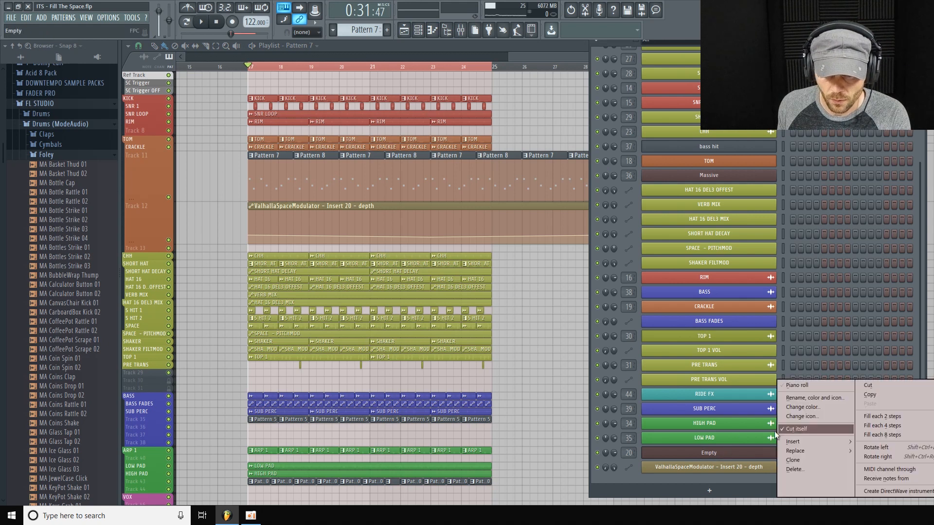
{"action": "left_click", "coordinate": [797, 387]}
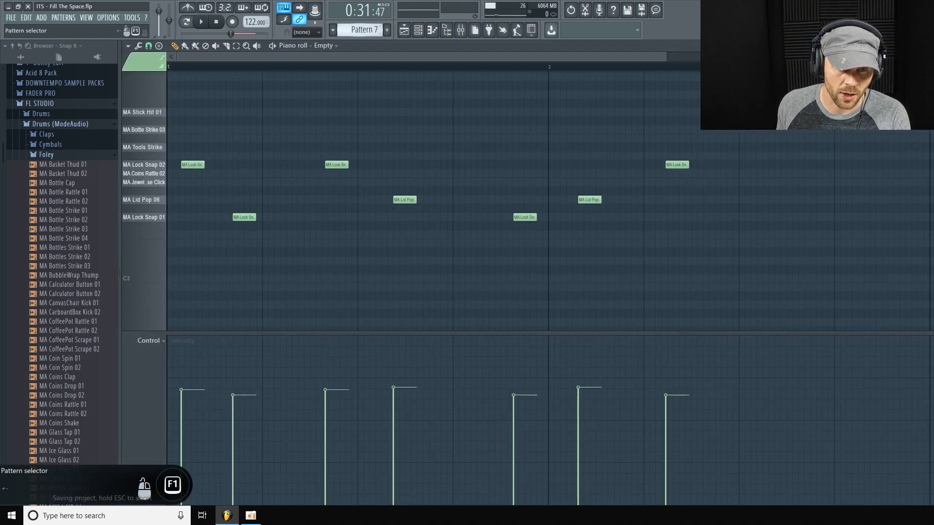
{"action": "left_click_drag", "start_coordinate": [364, 30], "coordinate": [365, 25]}
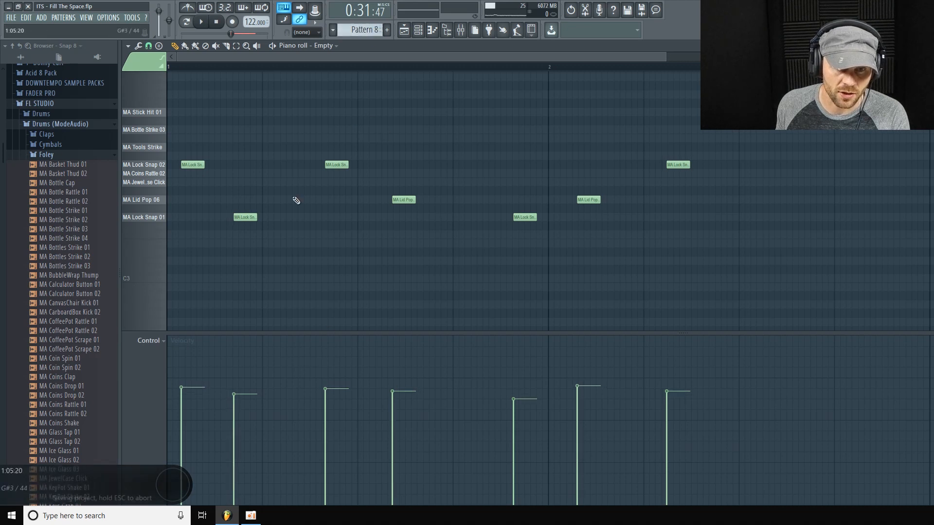
{"action": "left_click_drag", "start_coordinate": [372, 31], "coordinate": [373, 30]}
Show note pan in the control lane and compare the panning of Pattern 8 with Pattern 7.
{"action": "left_click", "coordinate": [159, 340]}
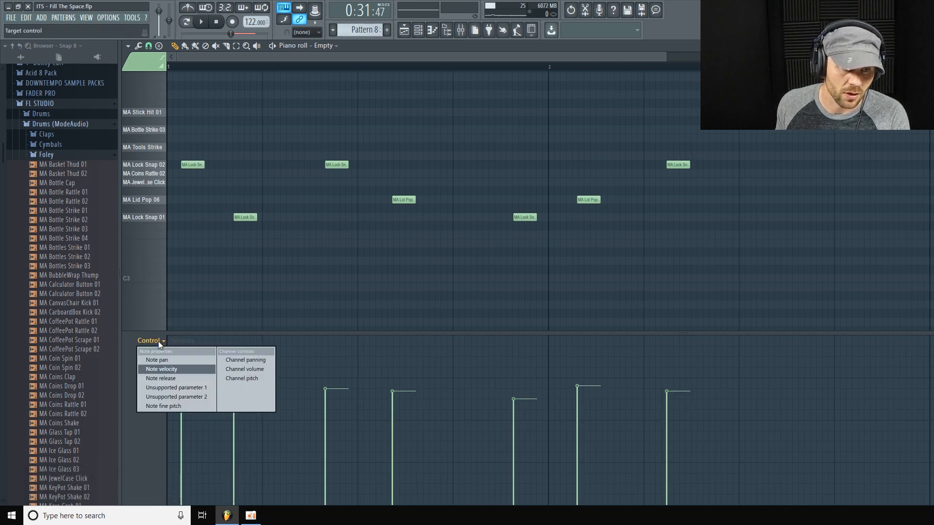
{"action": "left_click", "coordinate": [166, 360]}
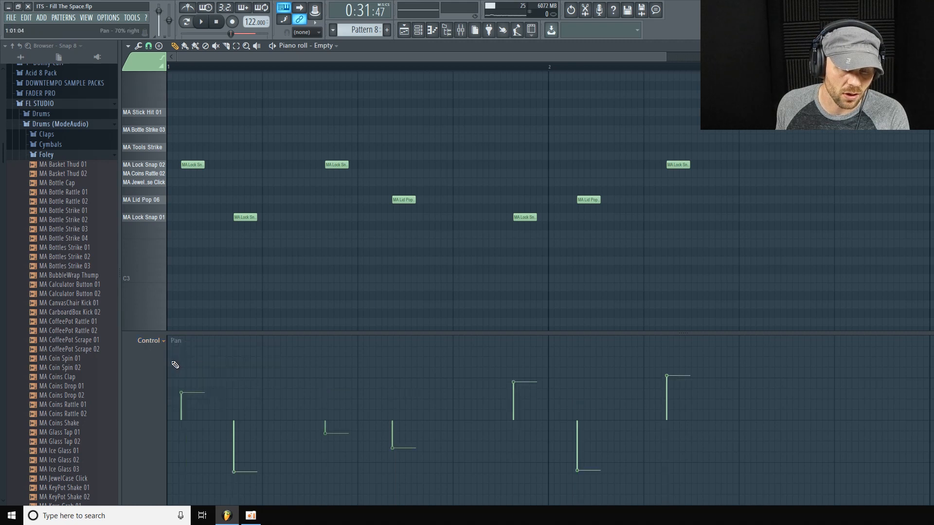
{"action": "left_click_drag", "start_coordinate": [372, 32], "coordinate": [372, 33]}
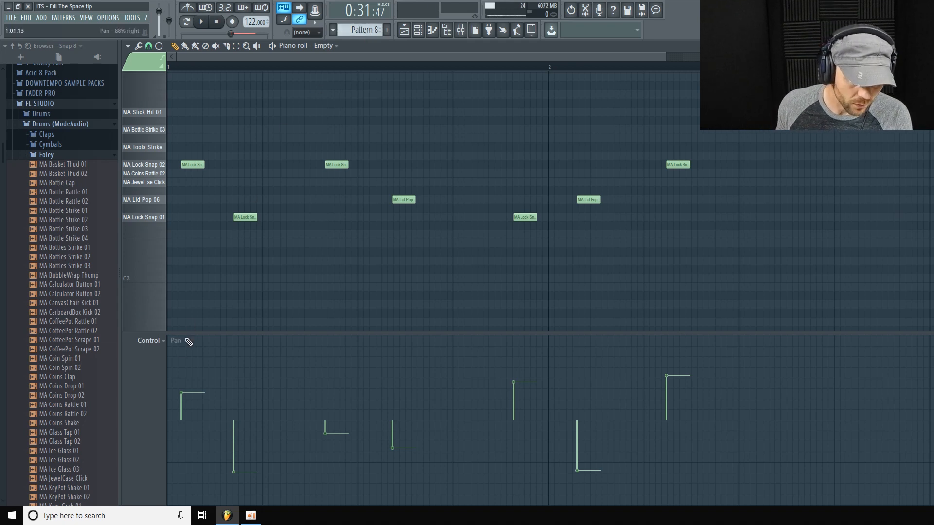
Compare the note fine pitch of Patterns 7 and 8 in the control lane and return the lane to note velocity.
{"action": "left_click", "coordinate": [163, 341]}
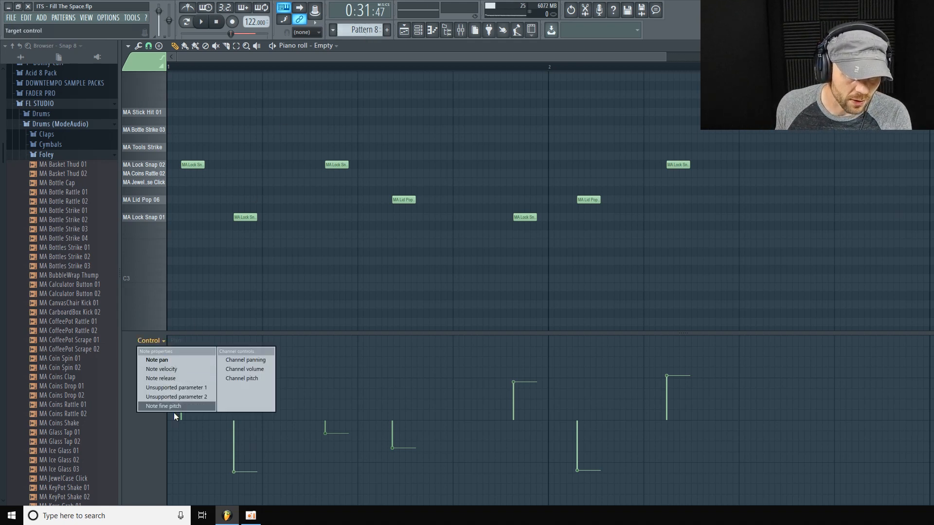
{"action": "left_click", "coordinate": [180, 407]}
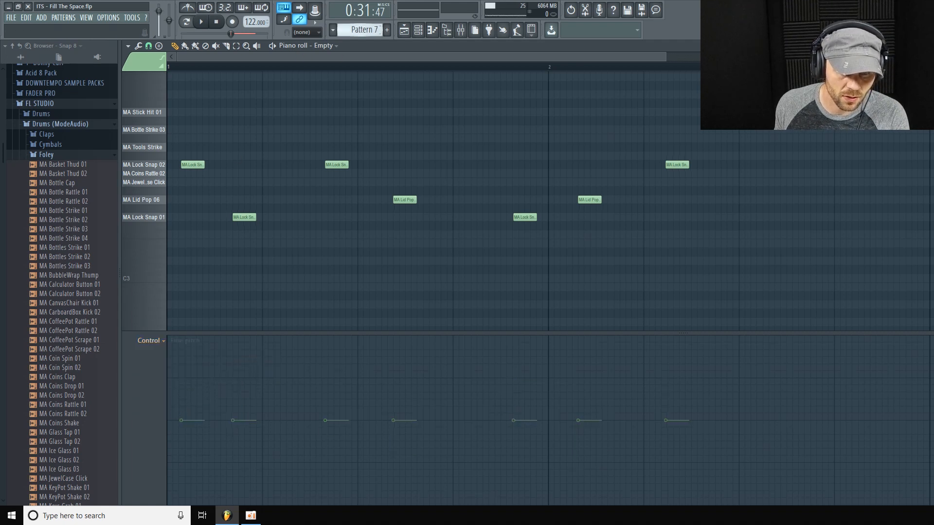
{"action": "key", "text": "KP_Subtract"}
{"action": "key", "text": "KP_Add"}
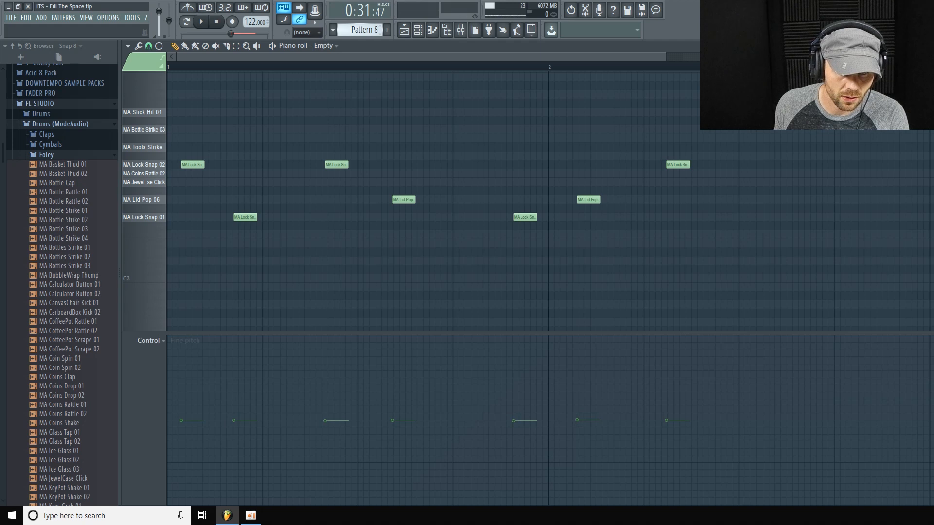
{"action": "key", "text": "KP_Add"}
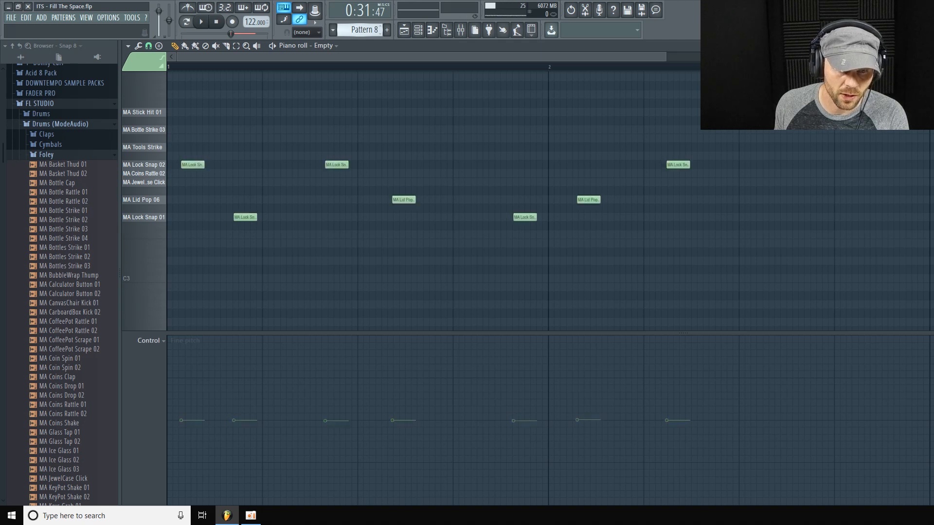
{"action": "left_click", "coordinate": [158, 342]}
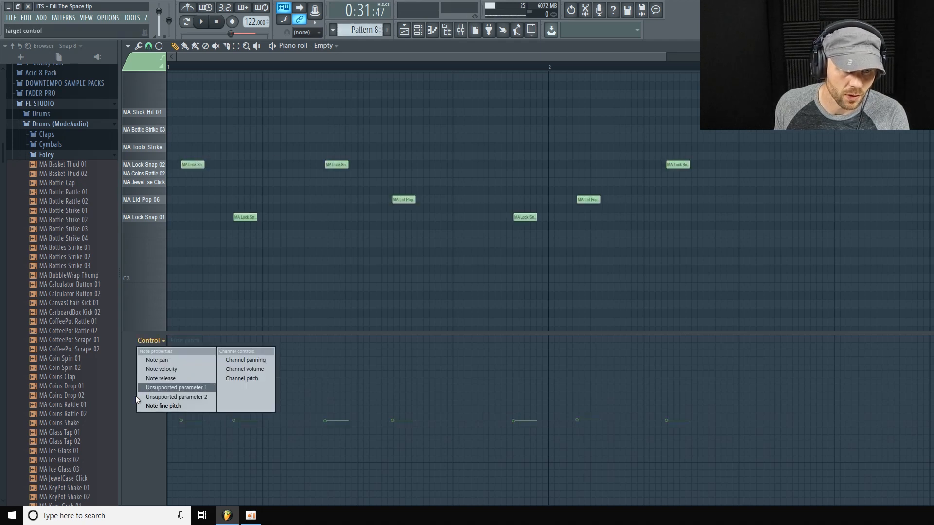
{"action": "left_click", "coordinate": [167, 368]}
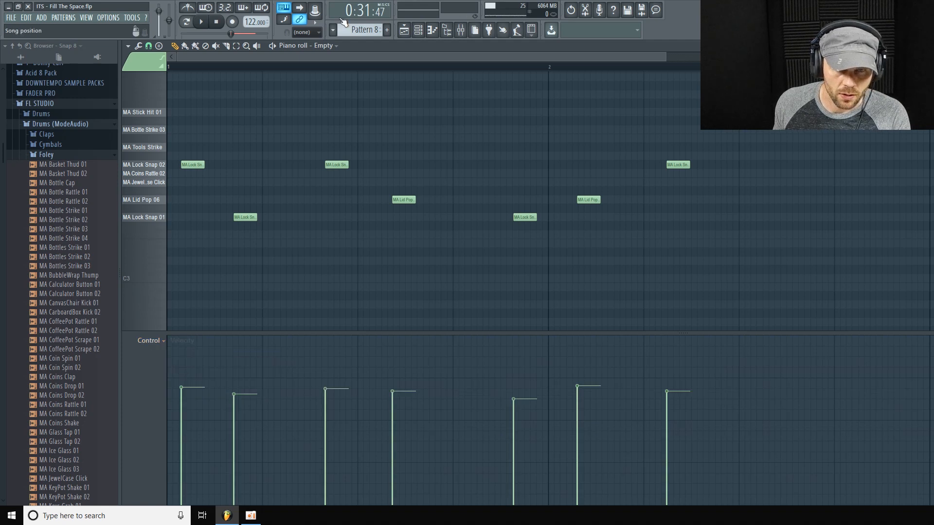
Isolate Insert 20 in the mixer with only the UAD SPL Transient Designer active and open that plugin.
{"action": "left_click", "coordinate": [468, 32]}
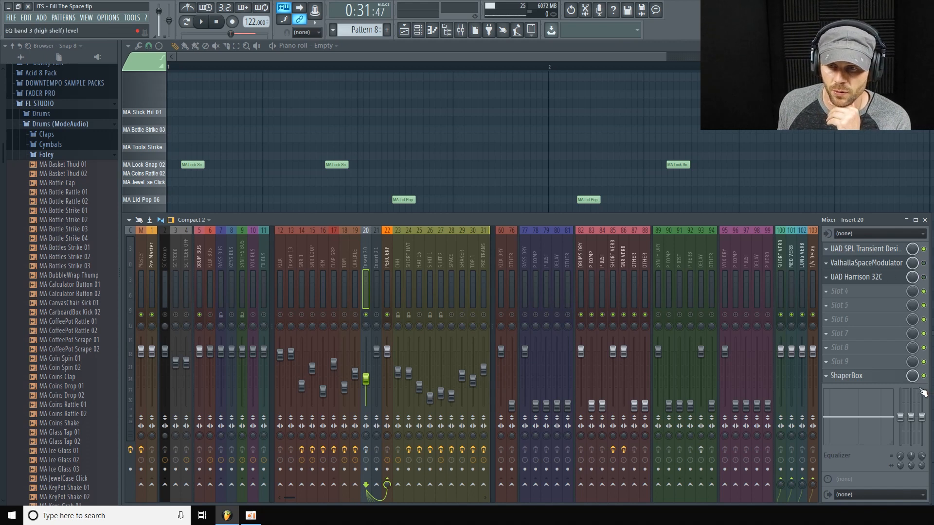
{"action": "left_click", "coordinate": [366, 449]}
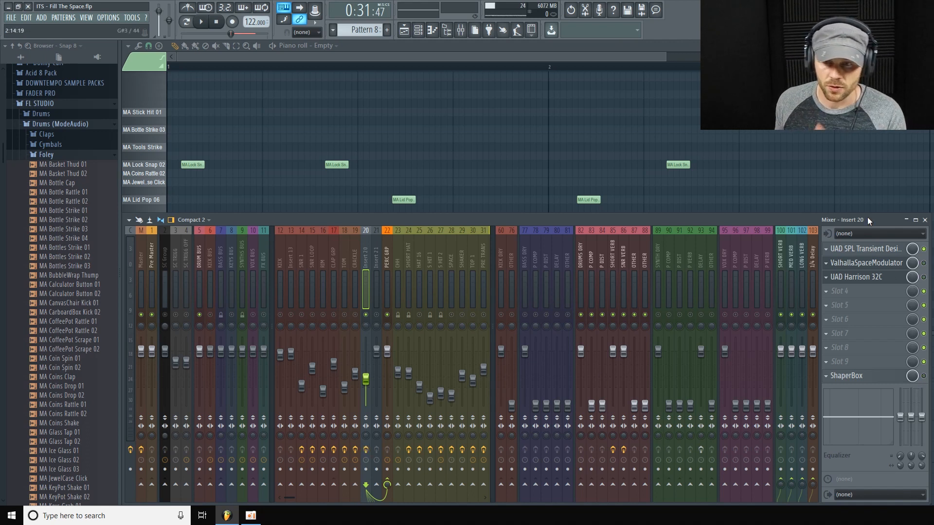
{"action": "left_click", "coordinate": [888, 251]}
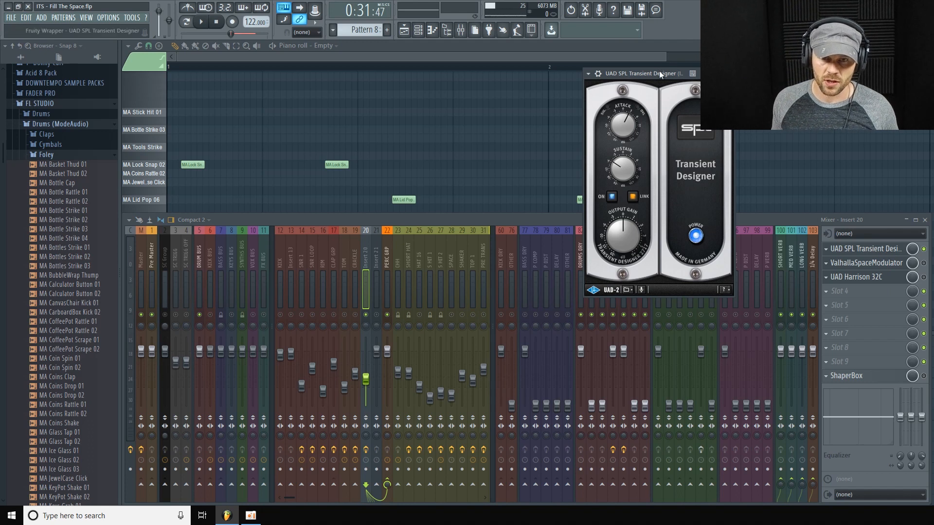
{"action": "left_click_drag", "start_coordinate": [665, 74], "coordinate": [642, 71]}
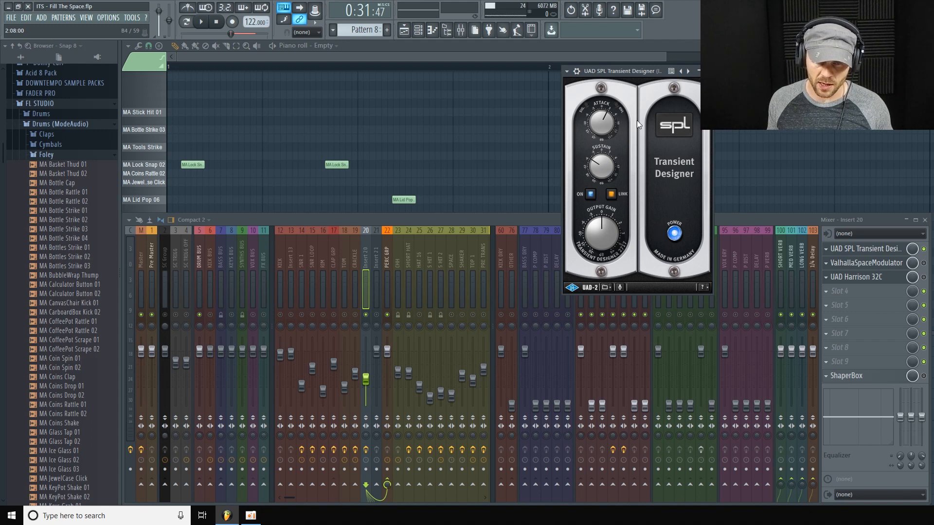
Play the soloed foley part and compare its sound with the Transient Designer's power off and on.
{"action": "key", "text": "space"}
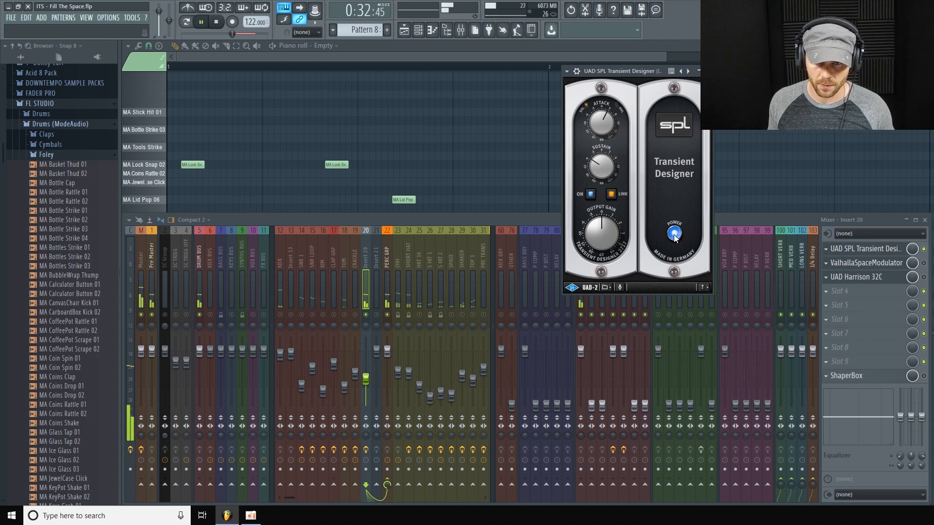
{"action": "left_click", "coordinate": [674, 234]}
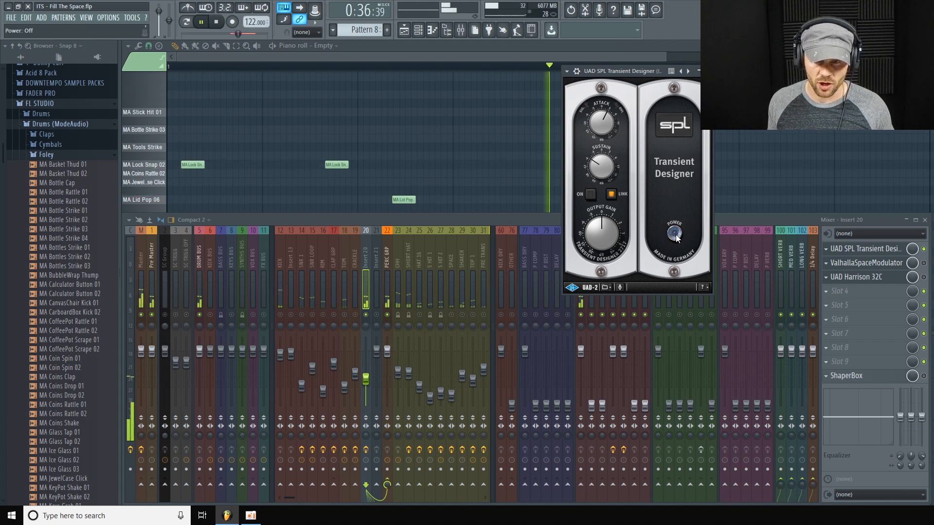
{"action": "left_click", "coordinate": [675, 234]}
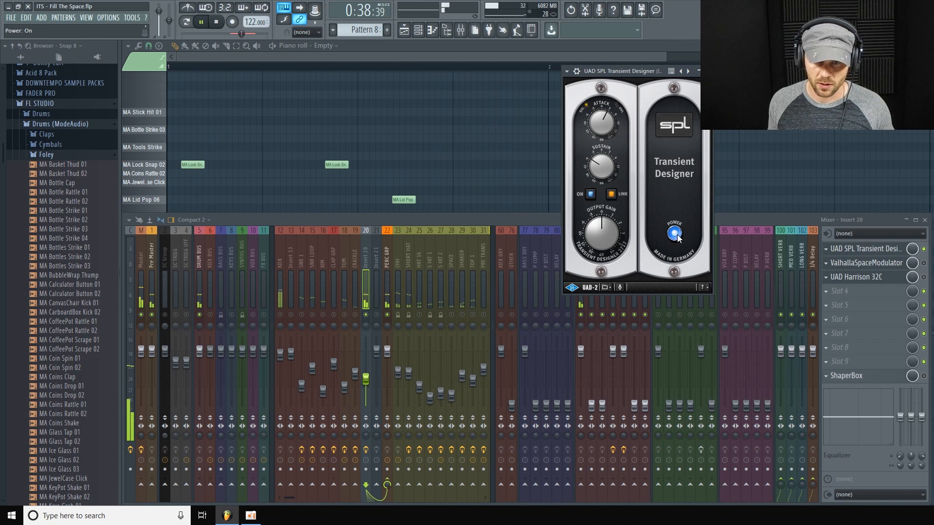
{"action": "left_click", "coordinate": [677, 236]}
{"action": "left_click", "coordinate": [675, 235]}
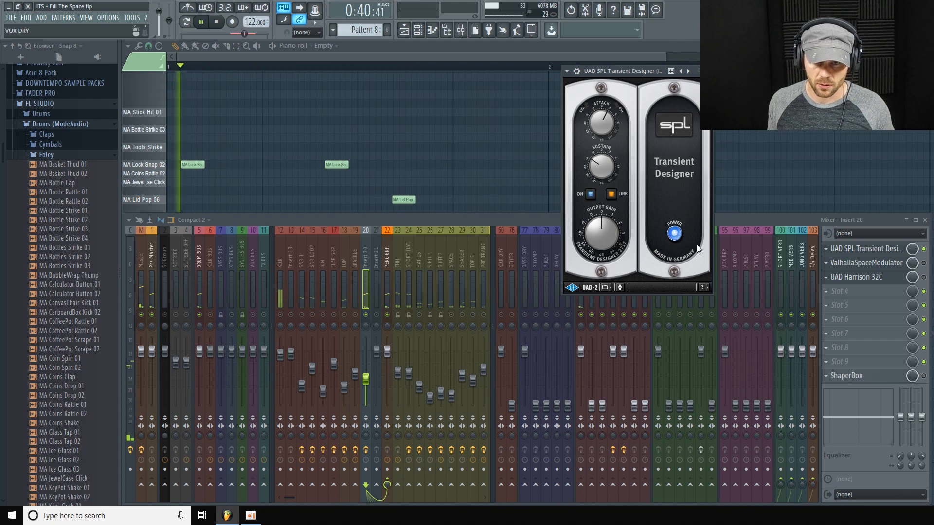
{"action": "key", "text": "space"}
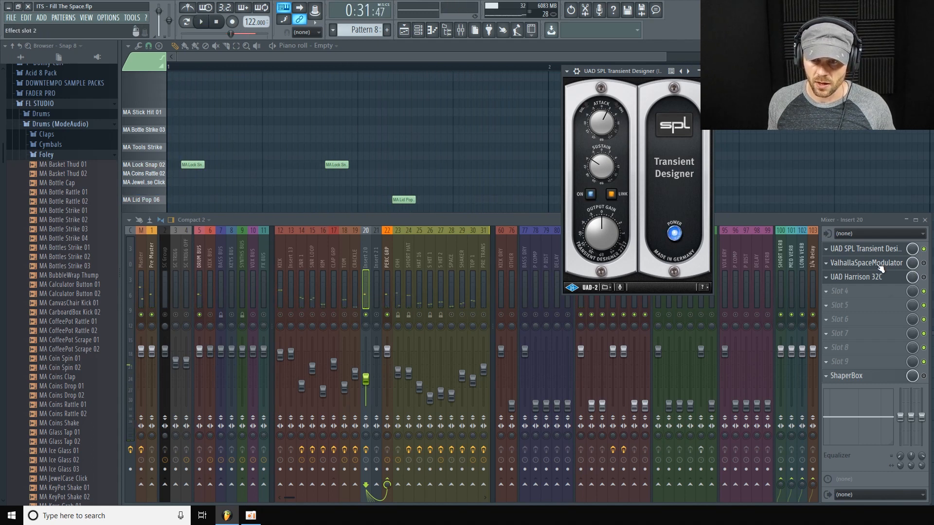
Enable ValhallaSpaceModulator on Insert 20 and open its settings clear of the mixer.
{"action": "left_click", "coordinate": [879, 275]}
{"action": "left_click", "coordinate": [926, 267]}
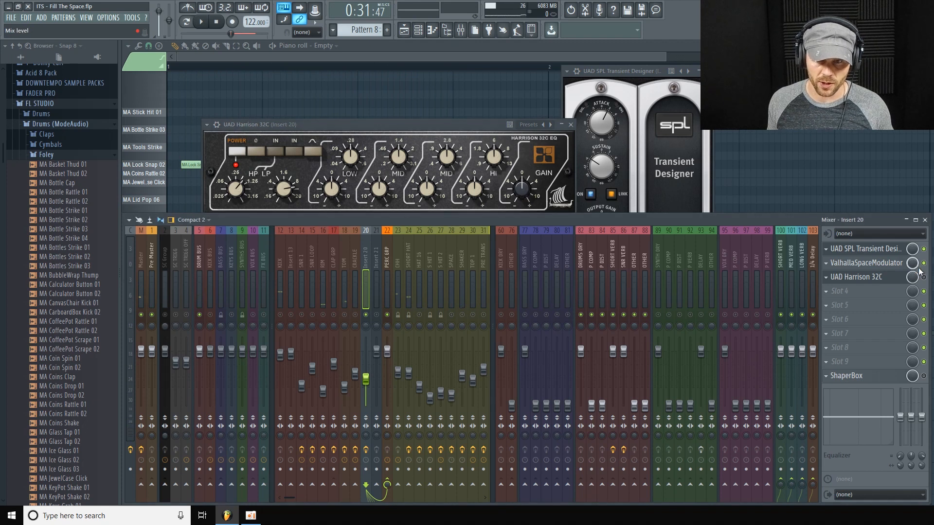
{"action": "left_click", "coordinate": [887, 269]}
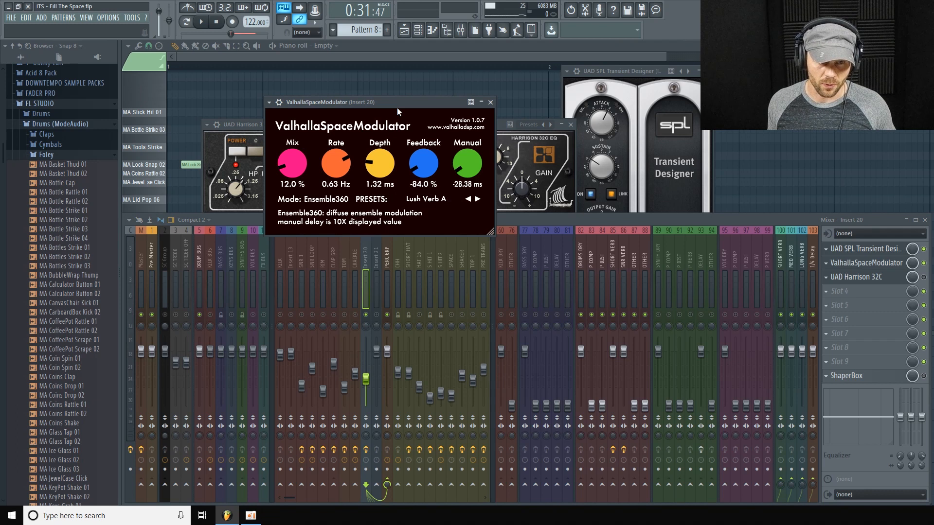
{"action": "left_click_drag", "start_coordinate": [397, 103], "coordinate": [369, 90]}
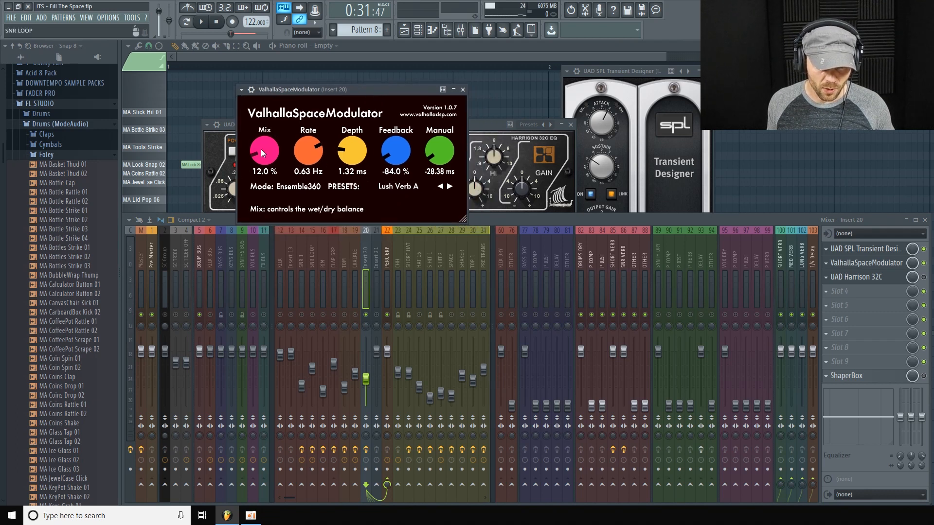
Listen to the soloed foley part while examining the mix, rate and automated depth of ValhallaSpaceModulator.
{"action": "key", "text": "space"}
{"action": "left_click_drag", "start_coordinate": [336, 150], "coordinate": [336, 145]}
{"action": "left_click_drag", "start_coordinate": [424, 134], "coordinate": [342, 178]}
{"action": "left_click_drag", "start_coordinate": [349, 141], "coordinate": [326, 158]}
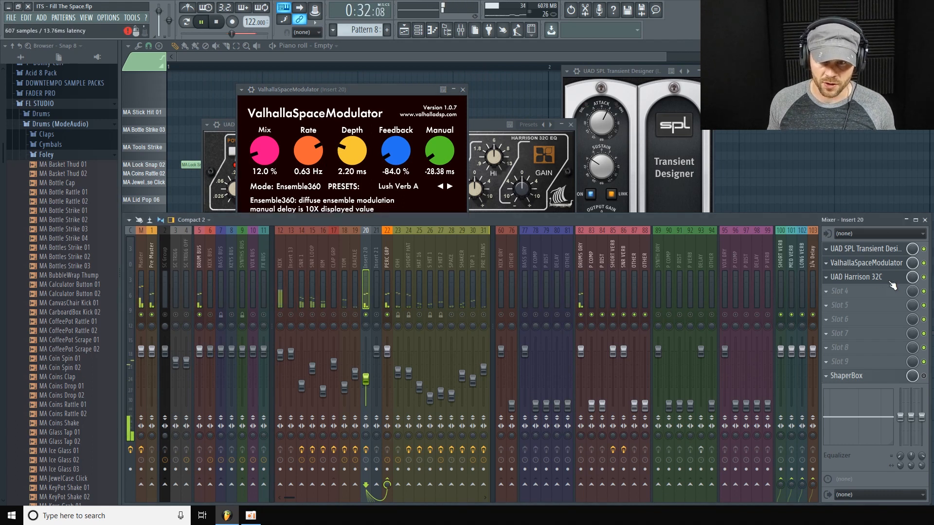
Open the UAD Harrison 32C EQ and listen to the foley part with both the EQ and ShaperBox active on Insert 20.
{"action": "left_click", "coordinate": [871, 277]}
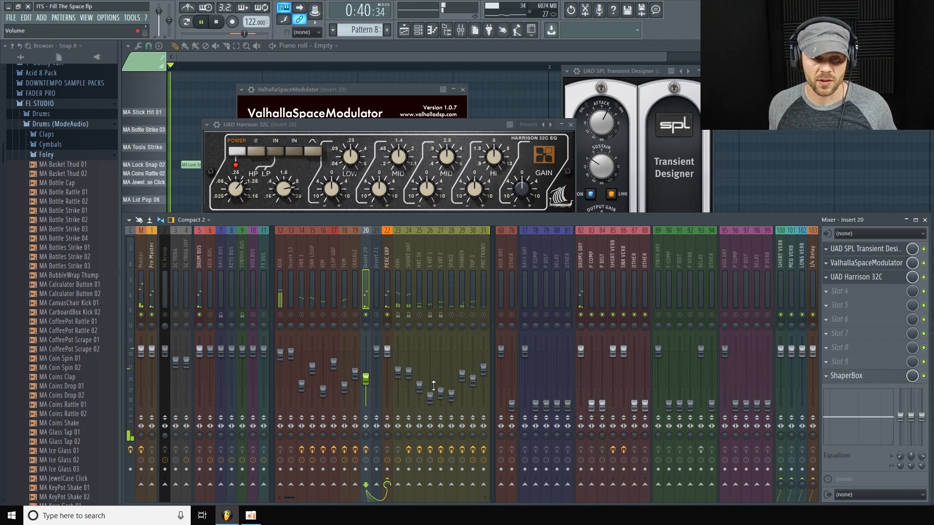
{"action": "key", "text": "space"}
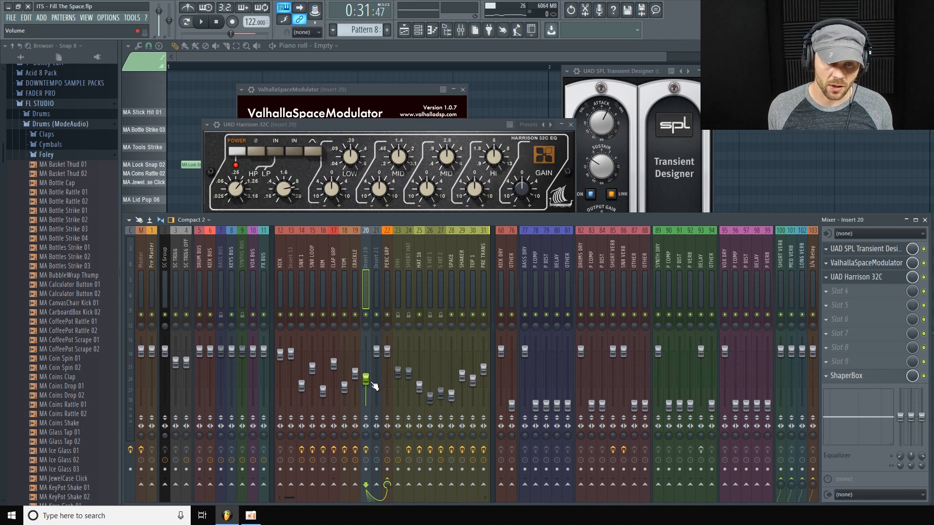
Play the full mix without the solo and lower Insert 20's volume fader to blend the foley part into the track.
{"action": "key", "text": "space"}
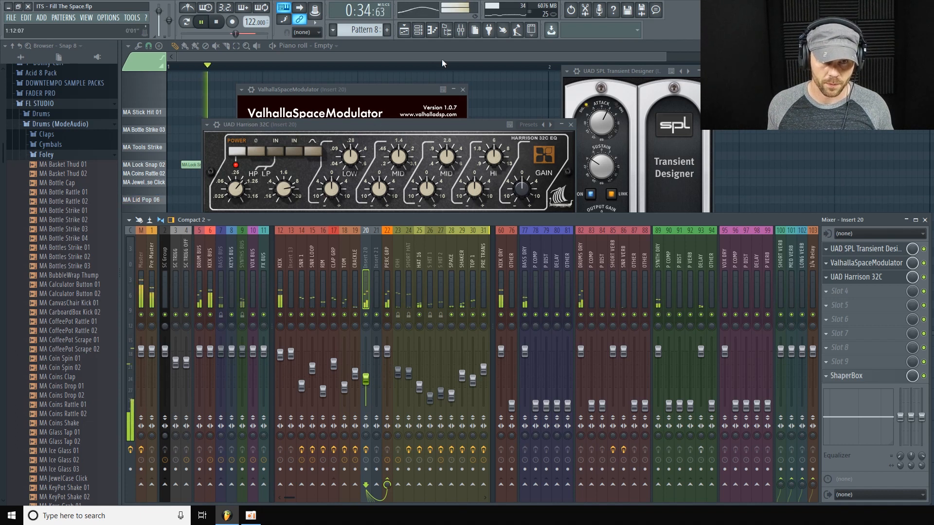
{"action": "left_click", "coordinate": [411, 32]}
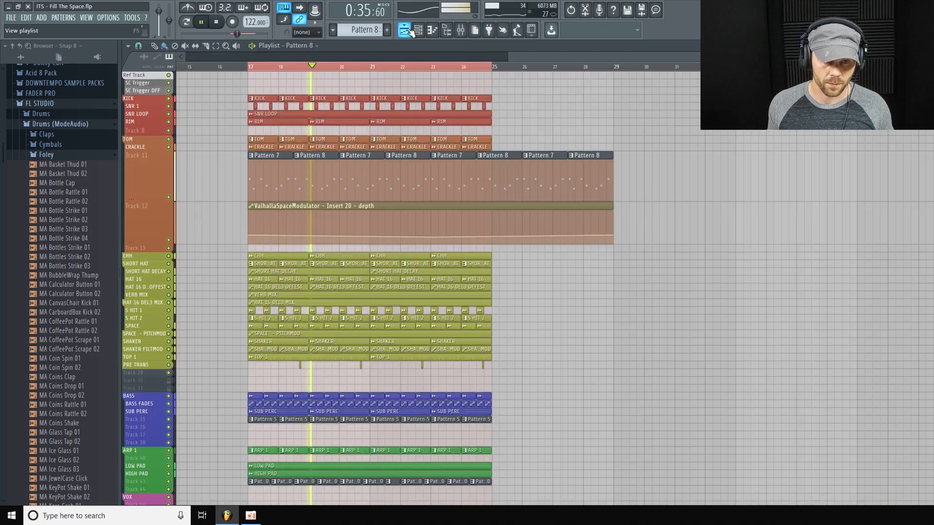
{"action": "left_click", "coordinate": [460, 32]}
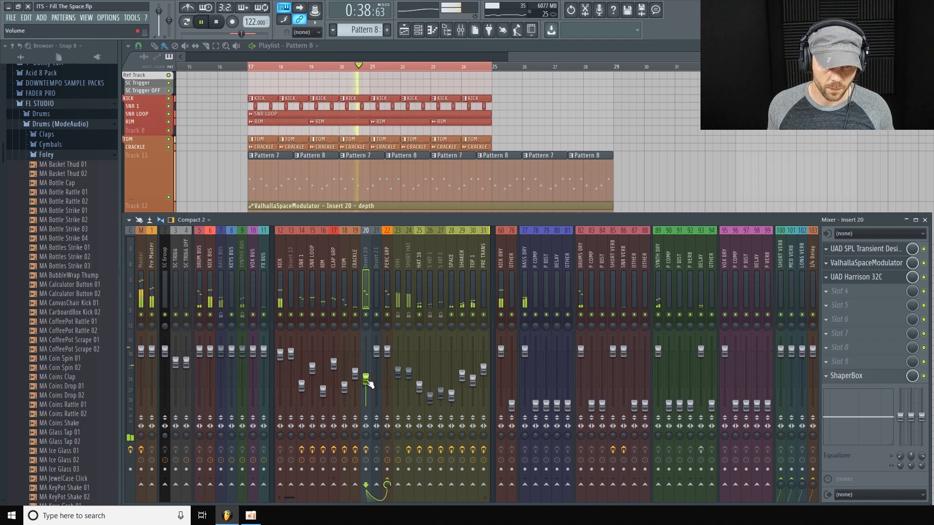
{"action": "left_click_drag", "start_coordinate": [368, 383], "coordinate": [368, 402]}
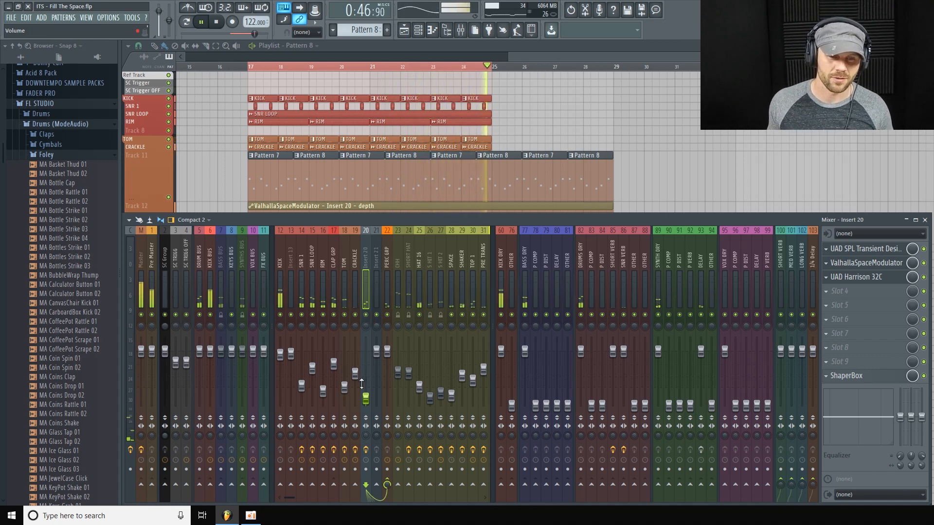
{"action": "left_click_drag", "start_coordinate": [366, 398], "coordinate": [370, 401]}
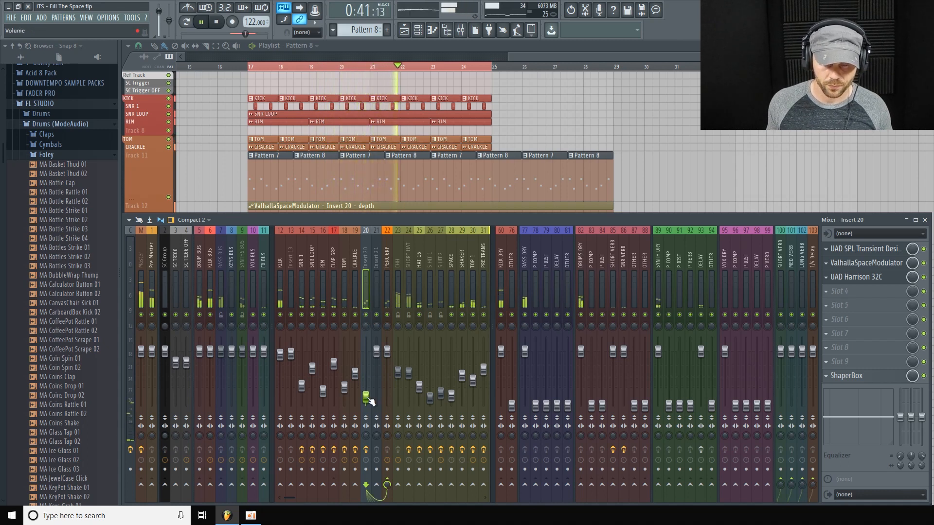
{"action": "key", "text": "space"}
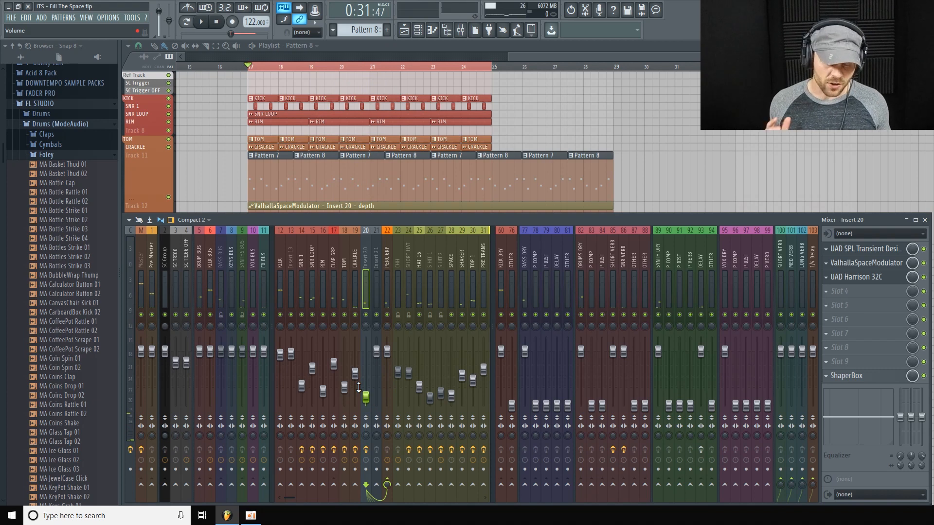